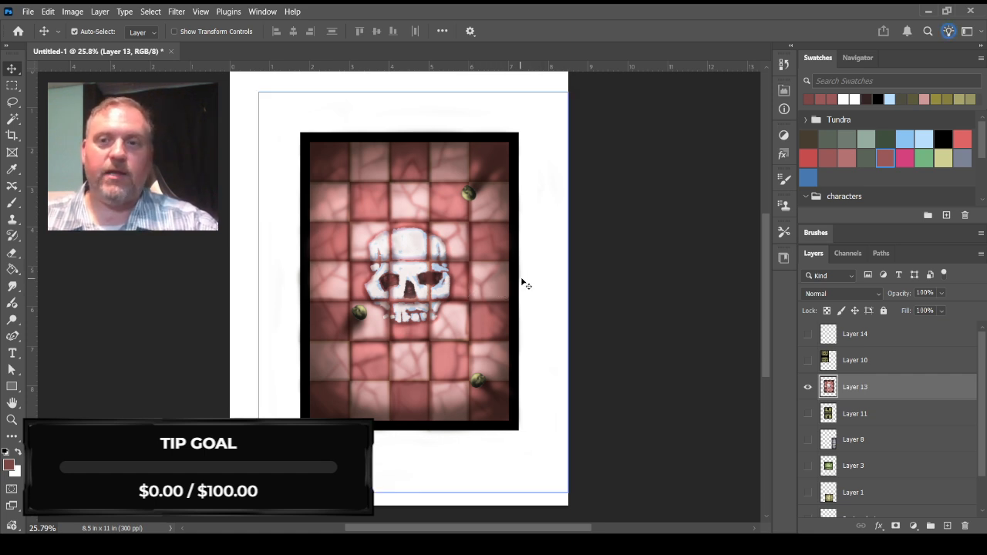
Step: Hide the skull artwork on Layer 13, make the empty Layer 14 visible and active, and display the grid over the page
left_click_drag(508, 287, 482, 302)
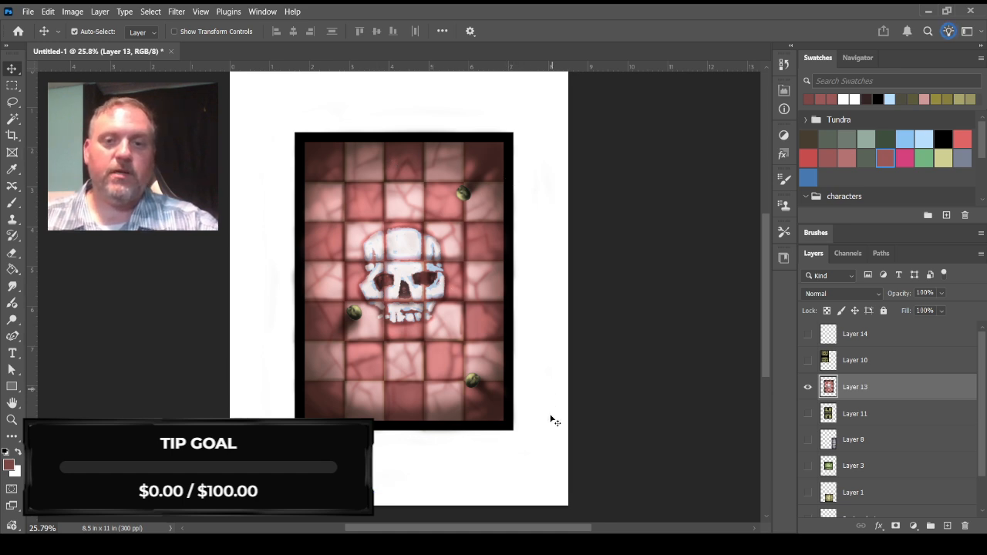
left_click(807, 388)
left_click(807, 335)
left_click(852, 337)
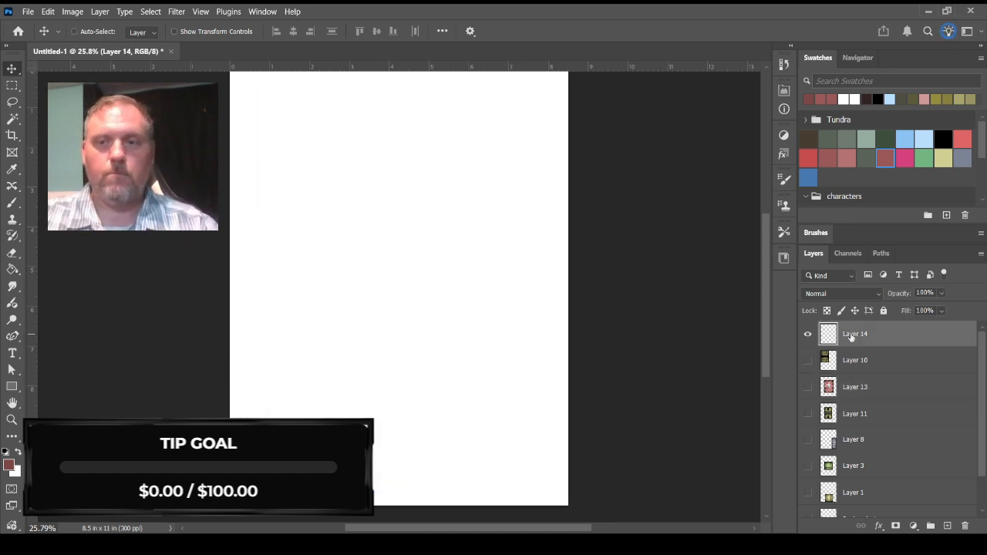
key("ctrl+apostrophe")
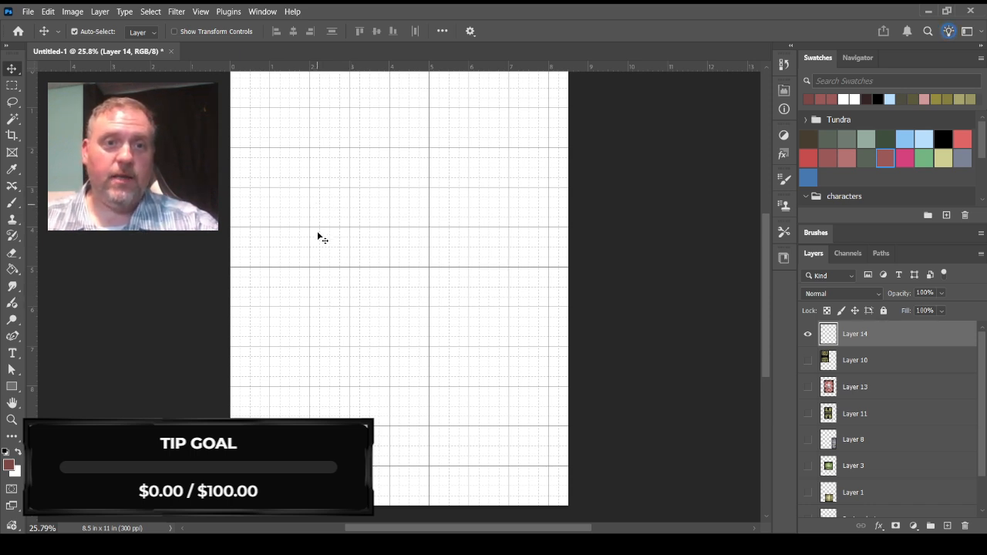
Step: Draw a 1500 by 1200 px rectangle on the grid with no fill and a 0.25 in black stroke
mouse_move(308, 152)
left_mouse_down()
mouse_move(326, 265)
mouse_move(416, 321)
left_mouse_up()
left_click(12, 387)
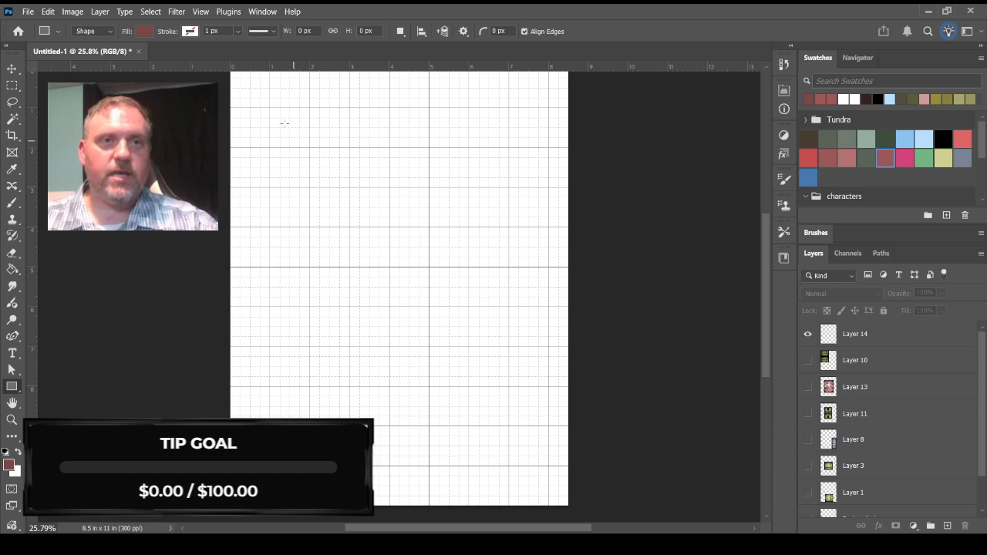
left_click(210, 73)
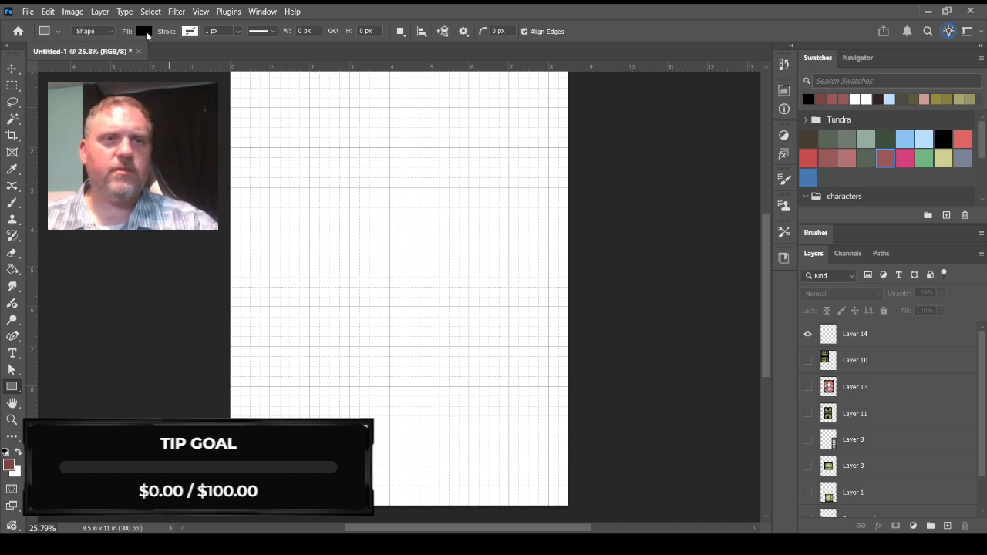
left_click(67, 57)
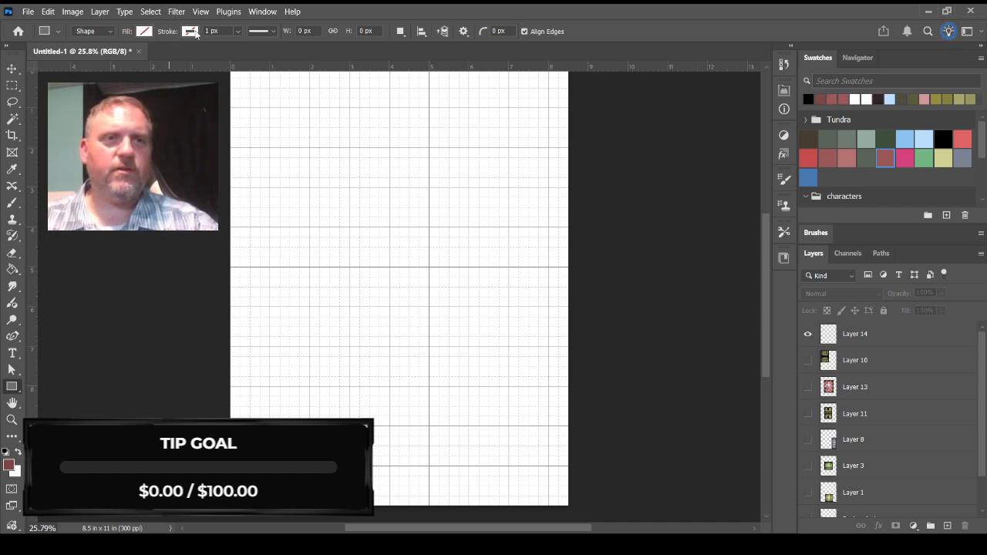
left_click(223, 59)
left_click(217, 31)
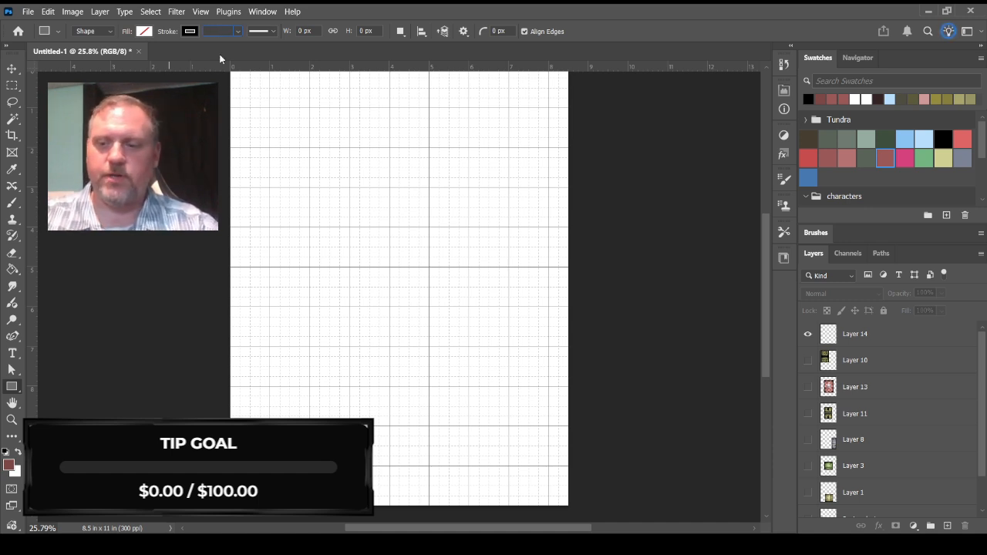
type(".25 in")
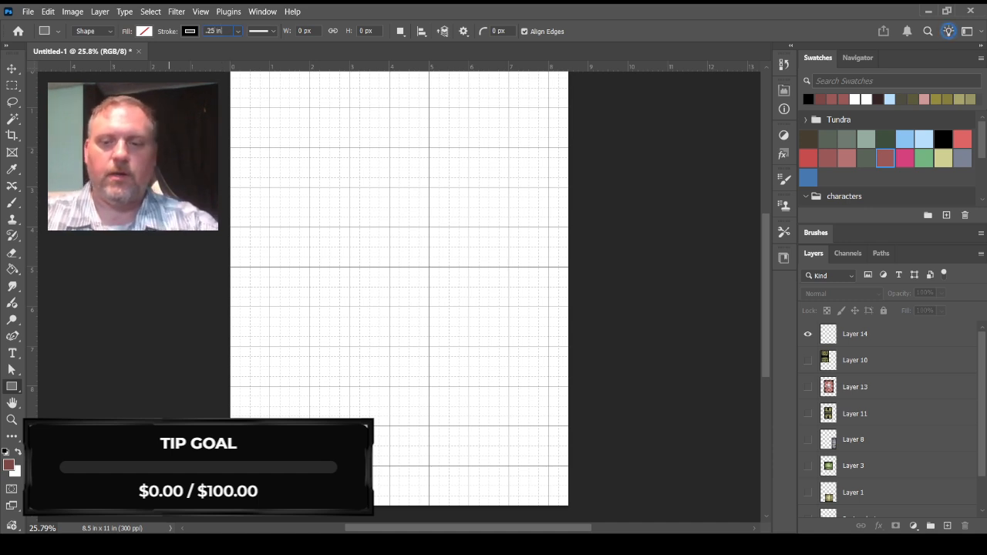
key("Return")
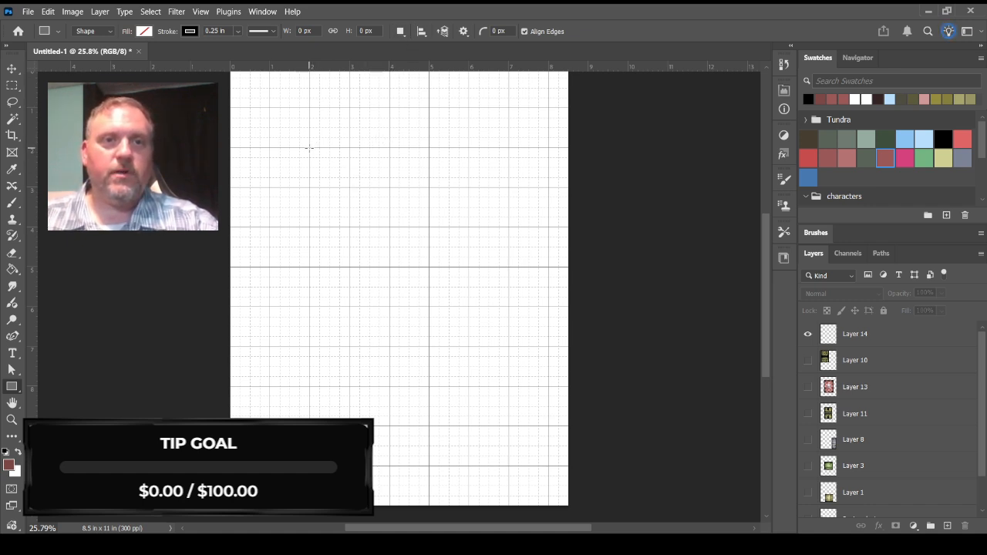
left_click_drag(309, 147, 509, 307)
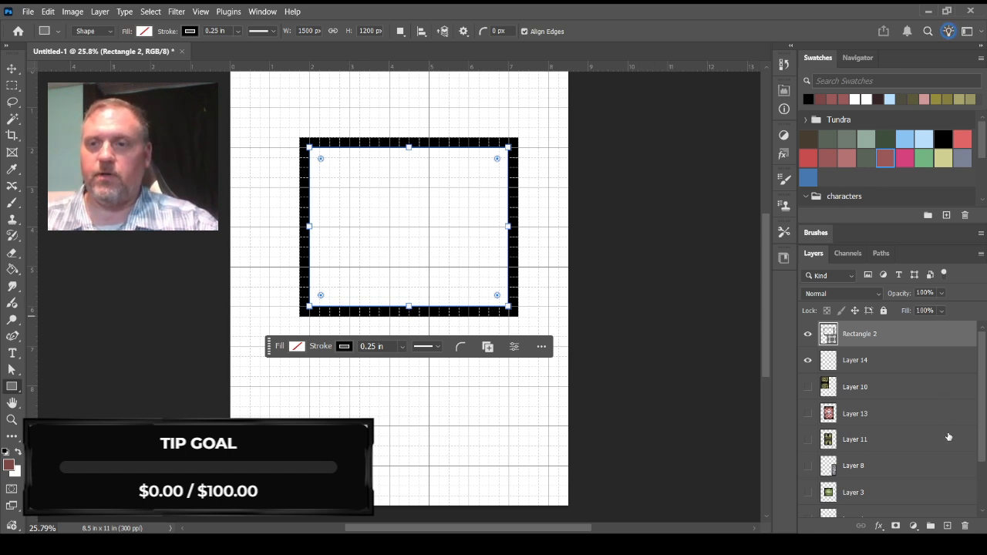
Step: Add a new layer between Layer 14 and the rectangle, and choose a 149 px brush with 38% flow
left_click(904, 362)
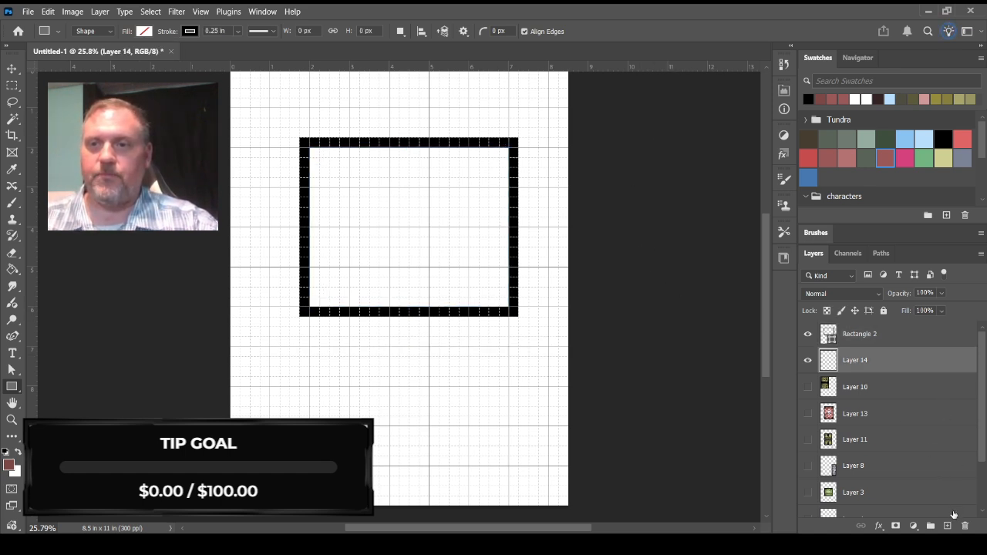
left_click(947, 526)
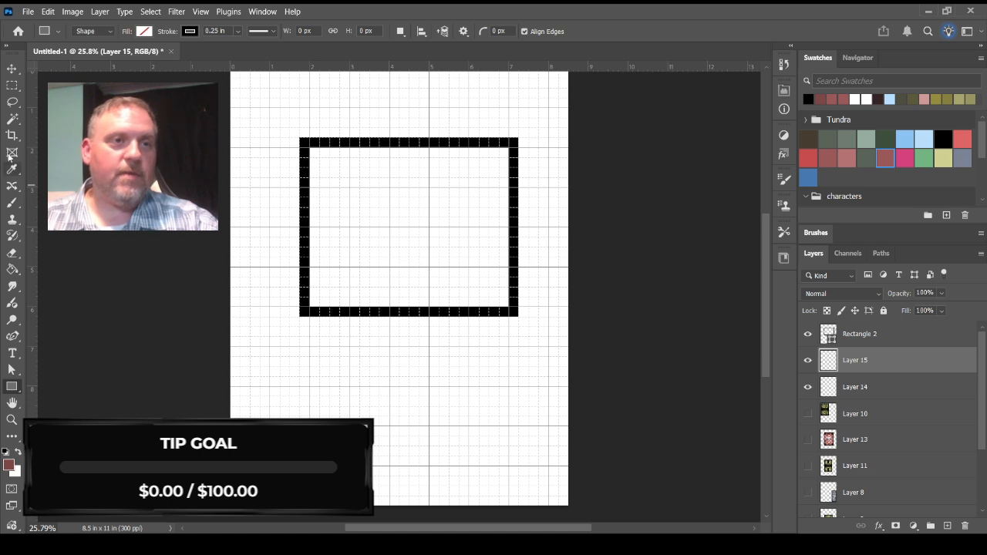
left_click(13, 202)
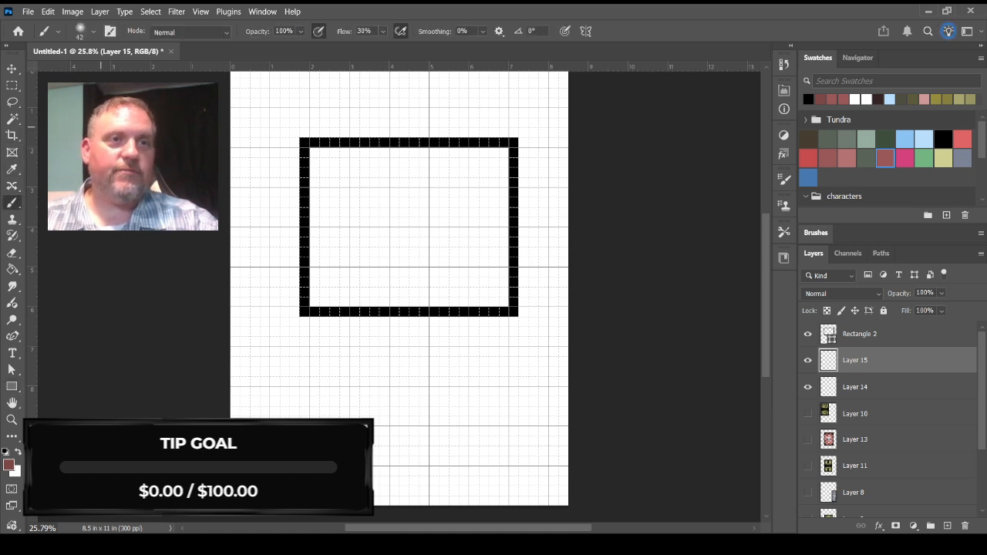
double_click(123, 249)
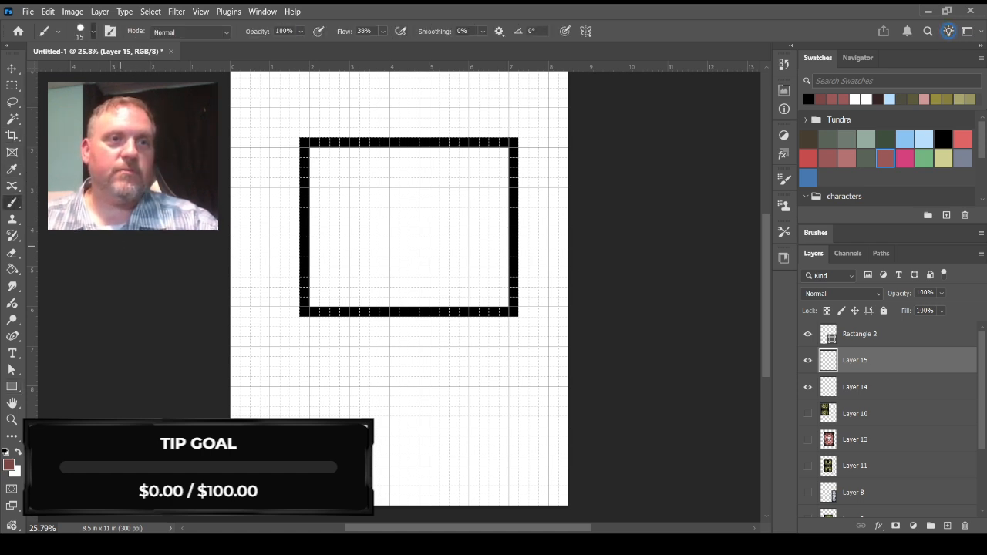
left_click(75, 78)
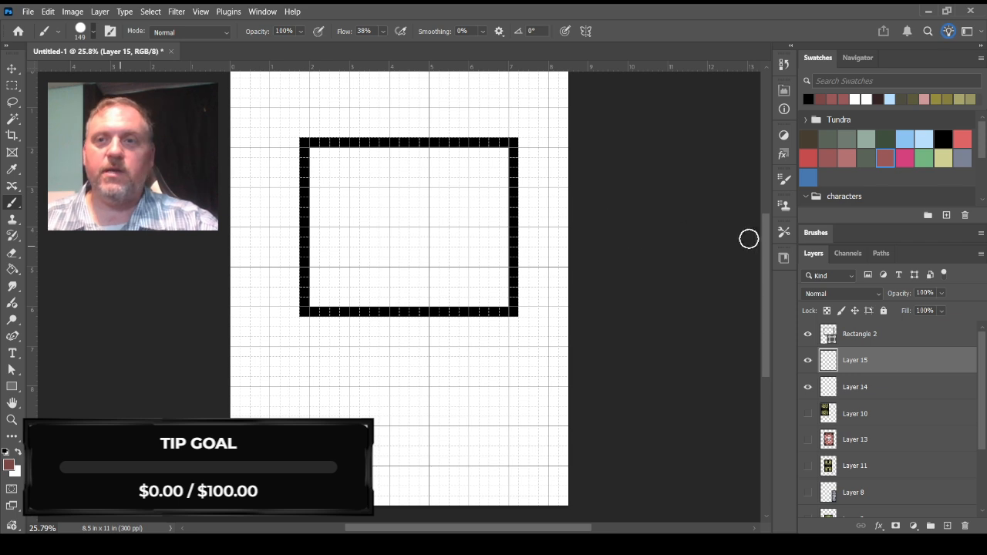
Step: Sample the light red from a tile in the Layer 13 artwork and paint the whole inside of the black frame with it on Layer 15
left_click(808, 440)
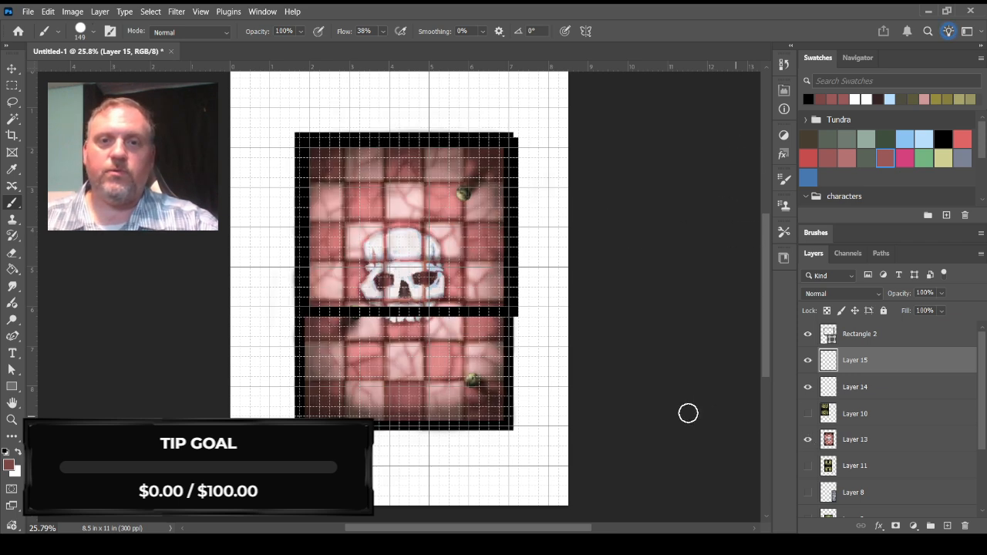
left_click(11, 168)
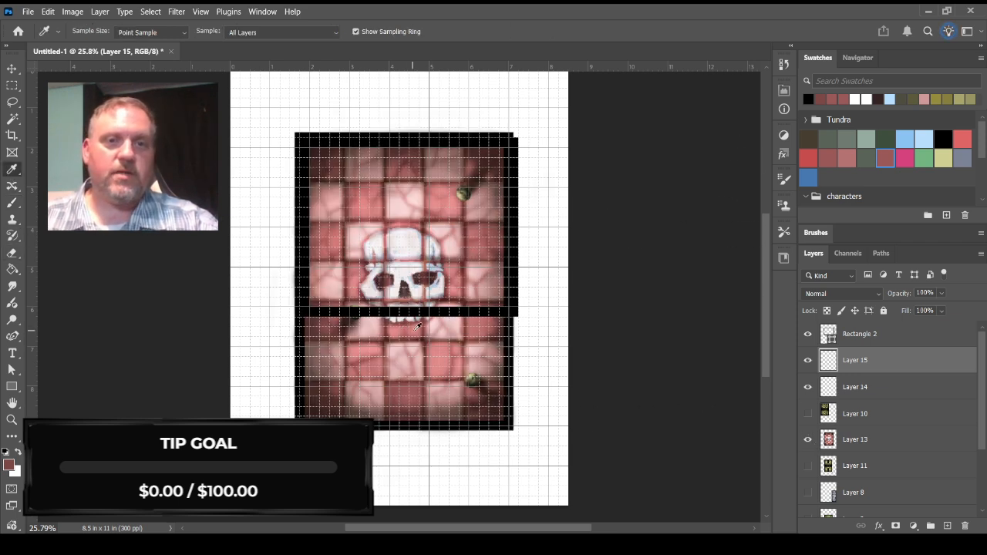
left_click(418, 330)
left_click(807, 440)
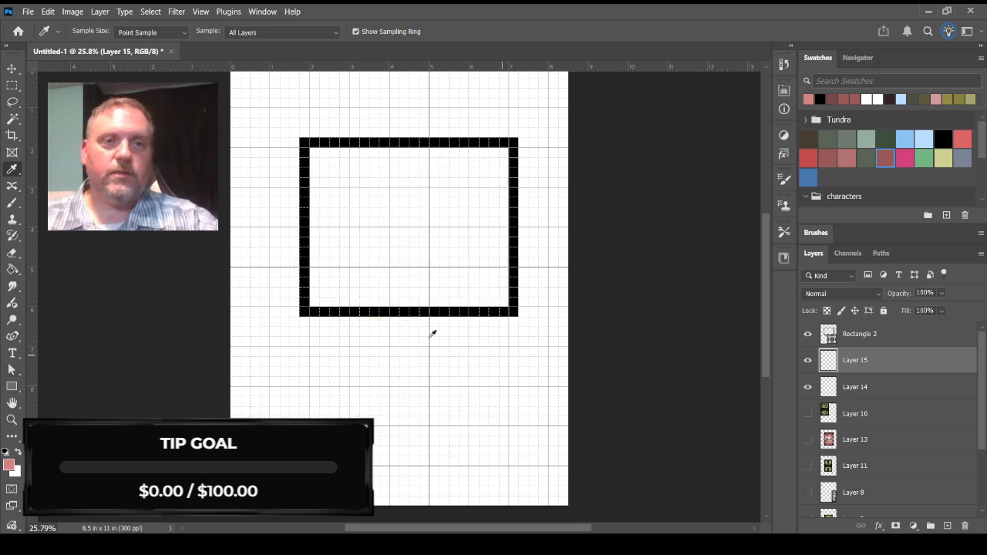
left_click(12, 202)
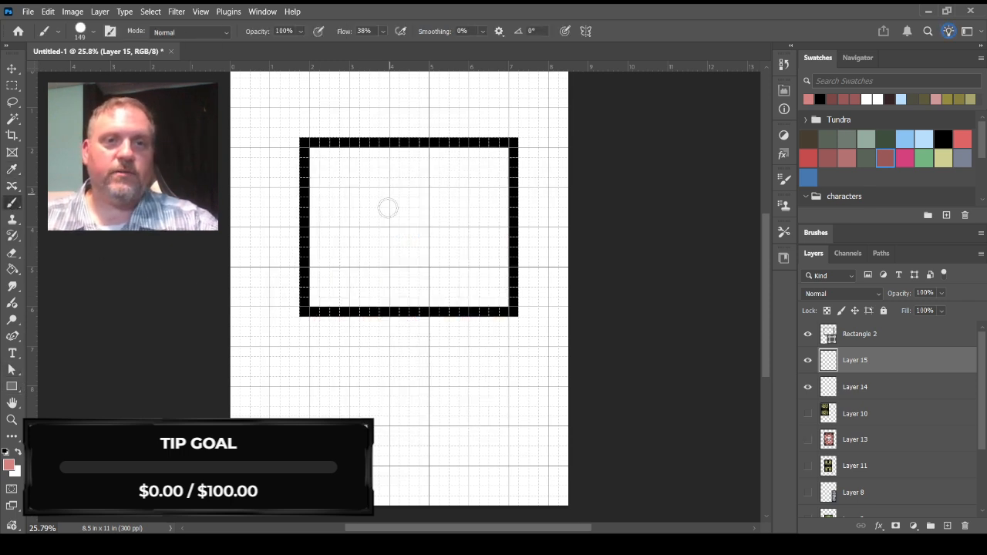
mouse_move(388, 205)
left_mouse_down()
mouse_move(351, 187)
mouse_move(315, 150)
mouse_move(429, 154)
mouse_move(377, 304)
mouse_move(322, 309)
mouse_move(473, 260)
mouse_move(465, 239)
left_mouse_up()
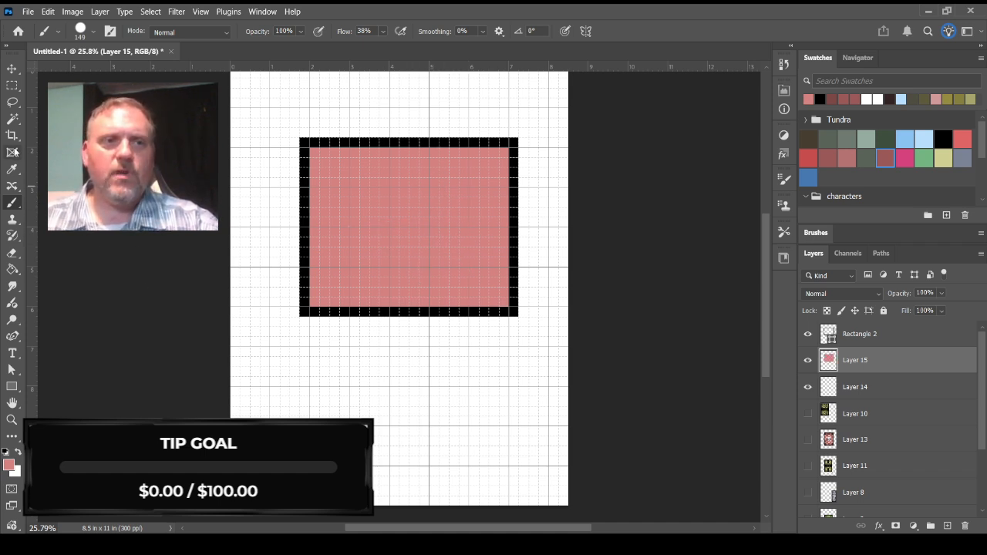
Step: Add a Multiply layer above the pink fill and ready a 59 px brush at 30% flow in a darker red from the Tundra swatches
left_click(948, 525)
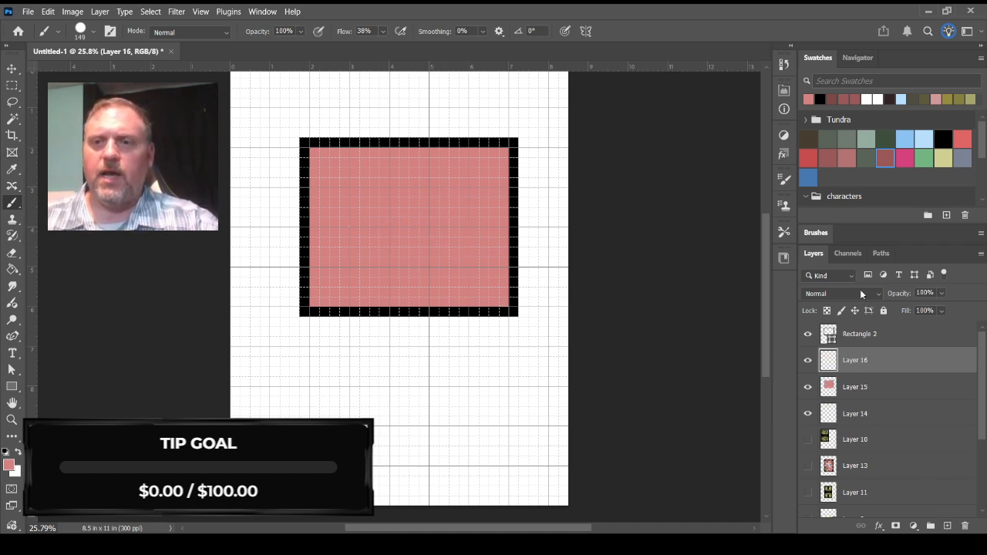
left_click(833, 216)
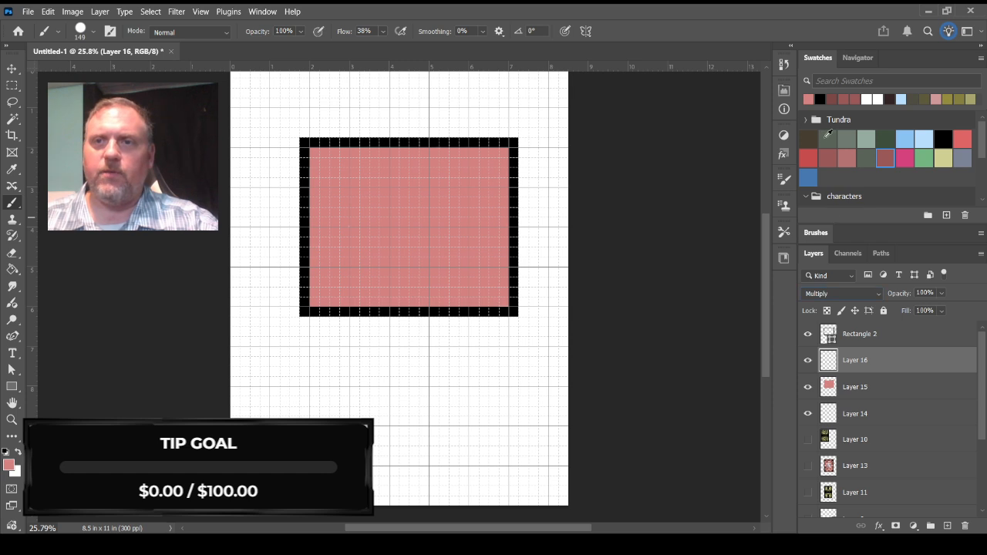
left_click(827, 157)
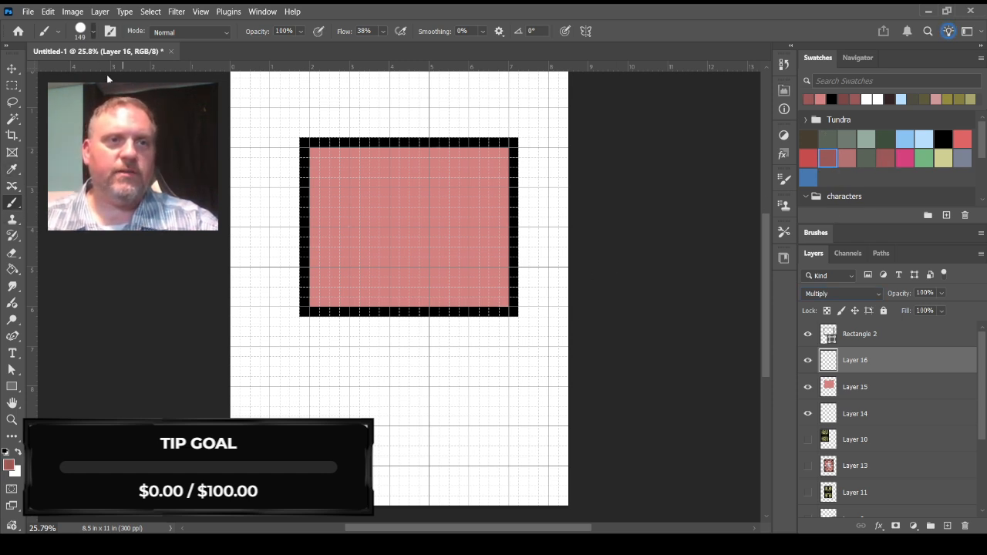
left_click(123, 193)
left_click(338, 163)
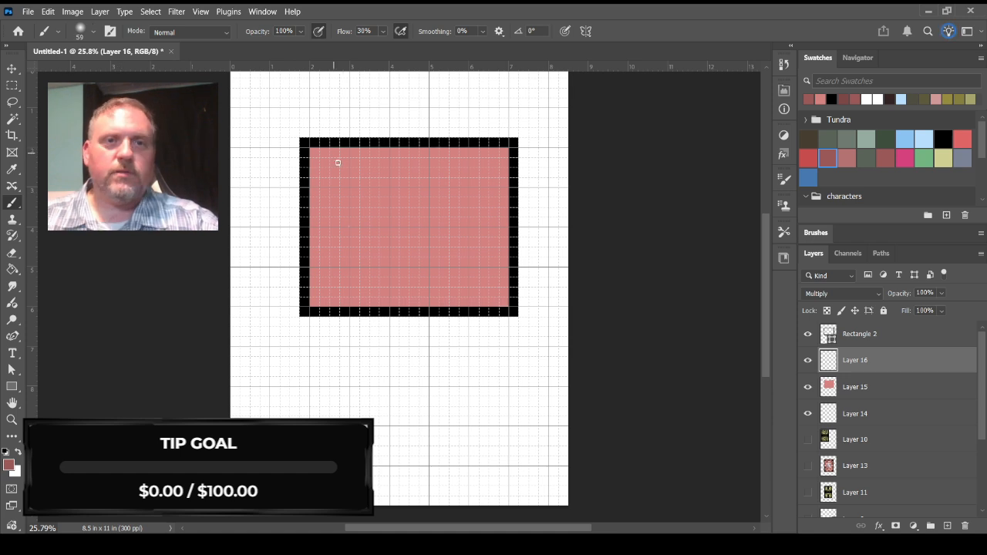
Step: Paint dark vertical lines down the pink floor along the four inner one-inch gridlines, from 3 to 6 inches across
left_click_drag(347, 155, 348, 207)
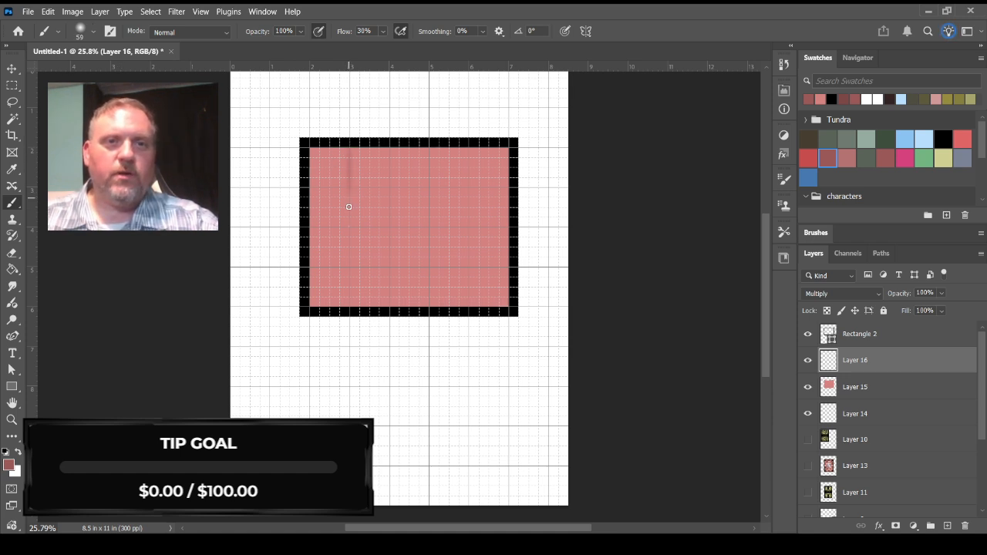
left_click_drag(349, 145, 348, 209)
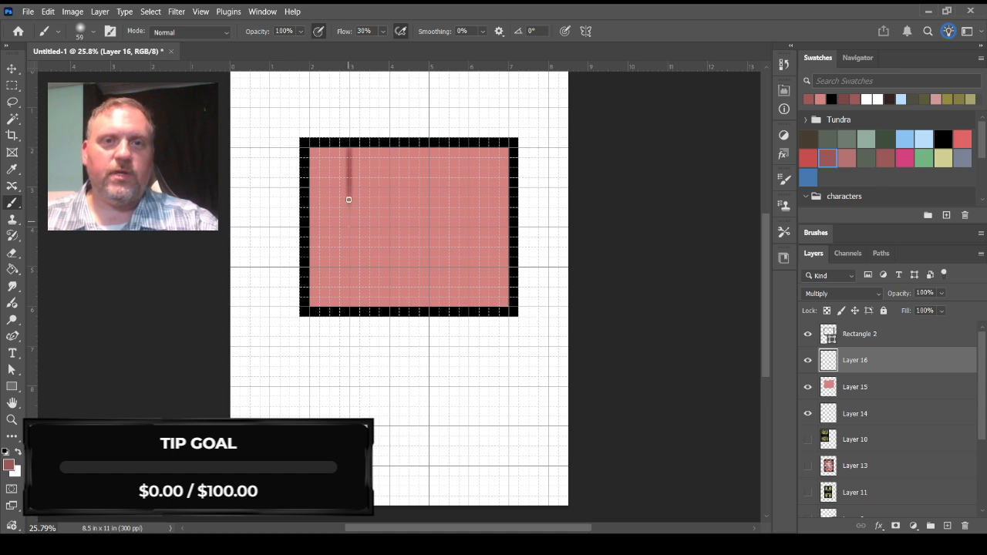
left_click_drag(393, 148, 391, 232)
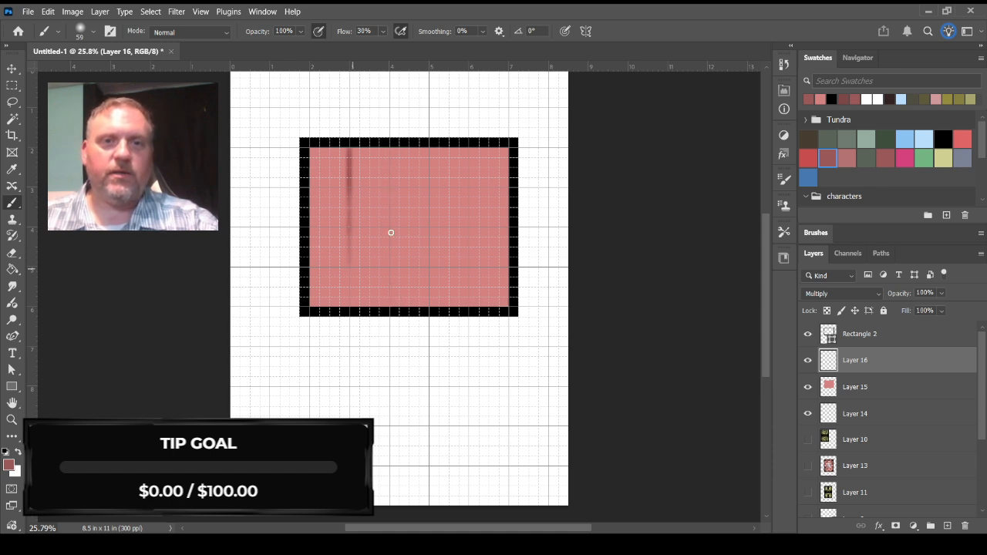
left_click_drag(427, 146, 428, 204)
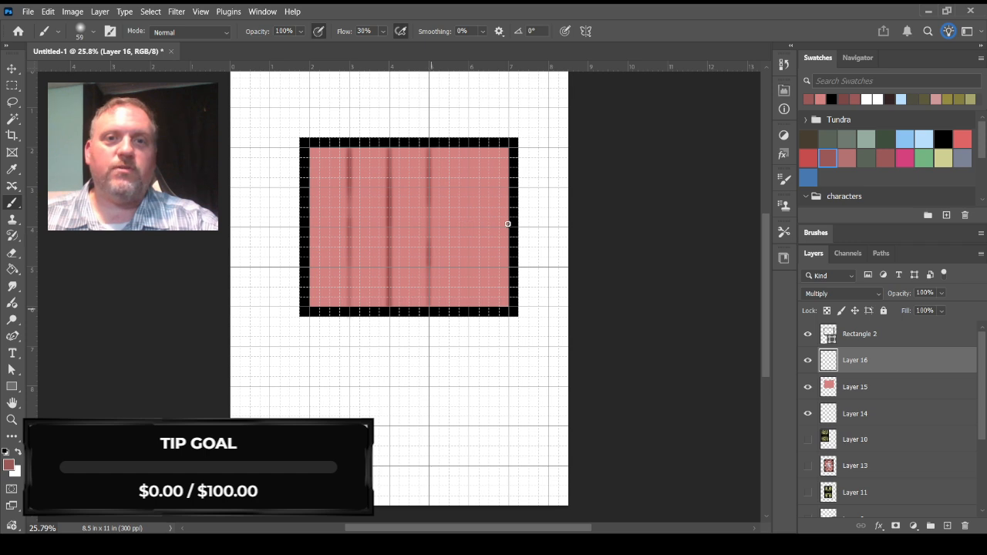
left_click_drag(468, 147, 469, 193)
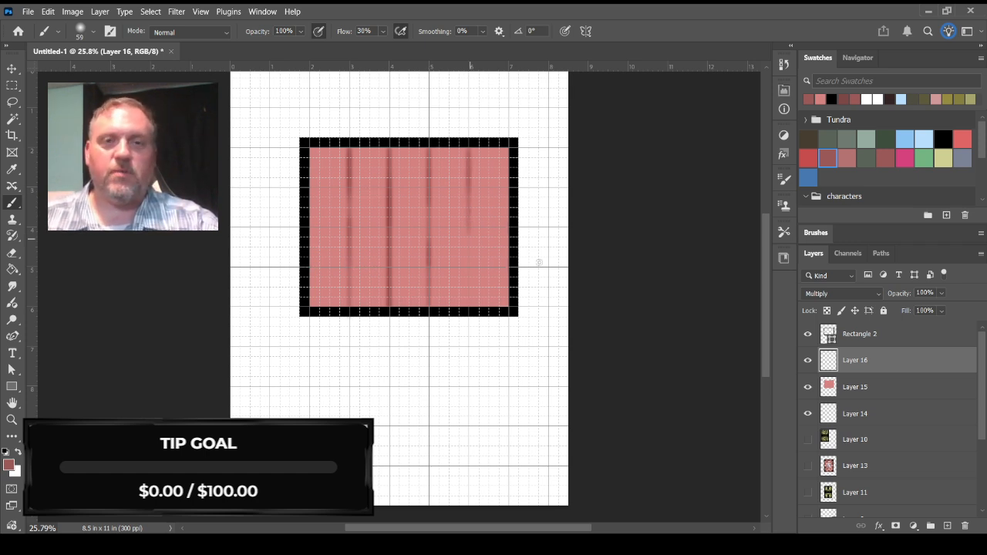
left_click_drag(310, 187, 508, 187)
left_click_drag(310, 226, 509, 227)
left_click_drag(316, 270, 511, 267)
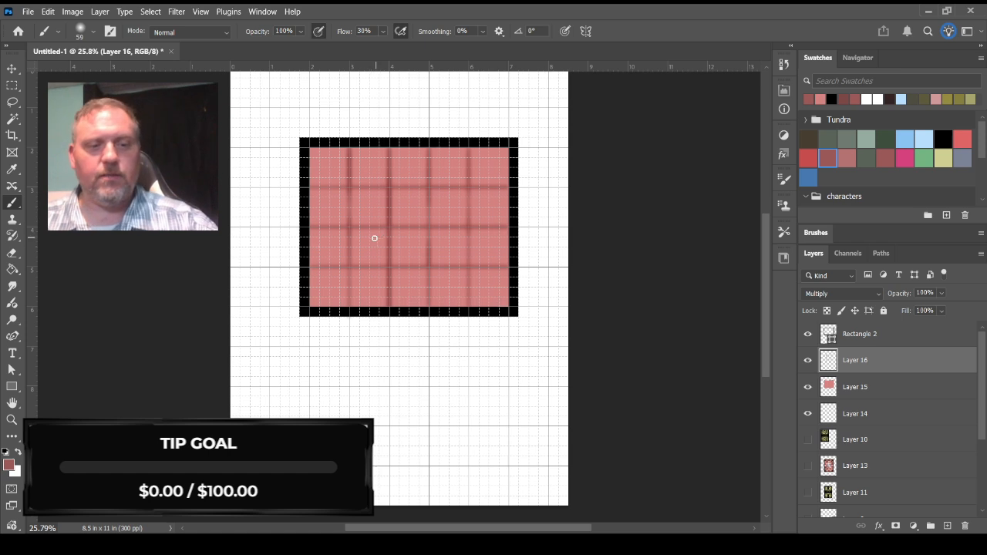
key("ctrl+z")
key("ctrl+z")
key("ctrl+z")
key("ctrl+z")
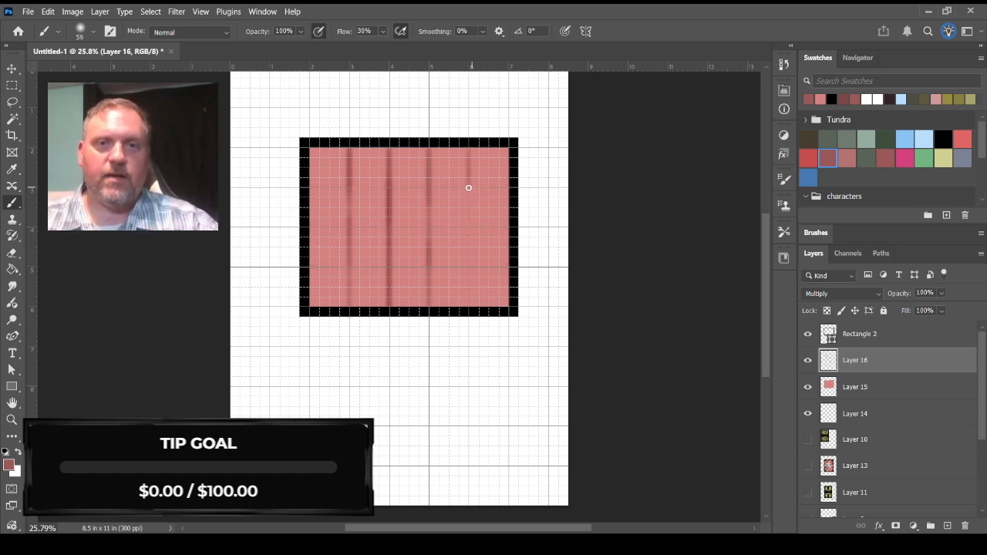
Step: Finish the fourth vertical line and paint short horizontal lines staggered between alternate columns at the 3, 4 and 5 inch gridlines for an offset slab pattern
left_click_drag(466, 290, 469, 306)
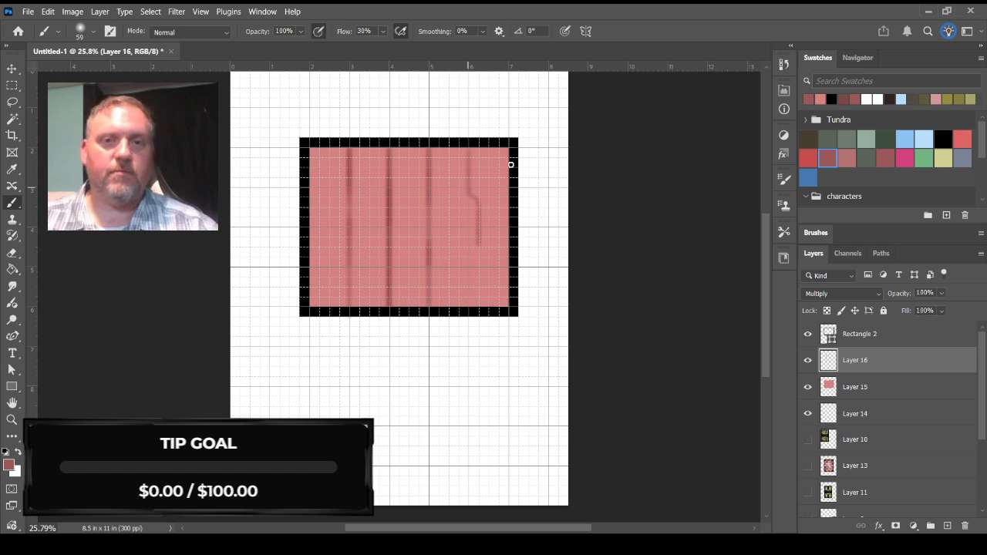
left_click_drag(310, 188, 514, 188)
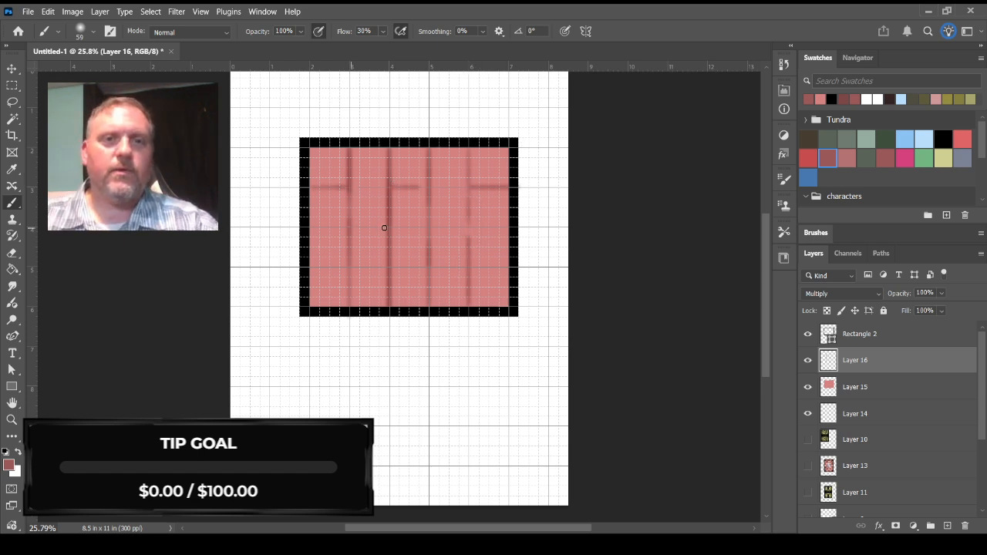
left_click_drag(351, 227, 468, 226)
left_click_drag(311, 267, 348, 266)
left_click_drag(391, 267, 428, 267)
left_click_drag(471, 267, 511, 267)
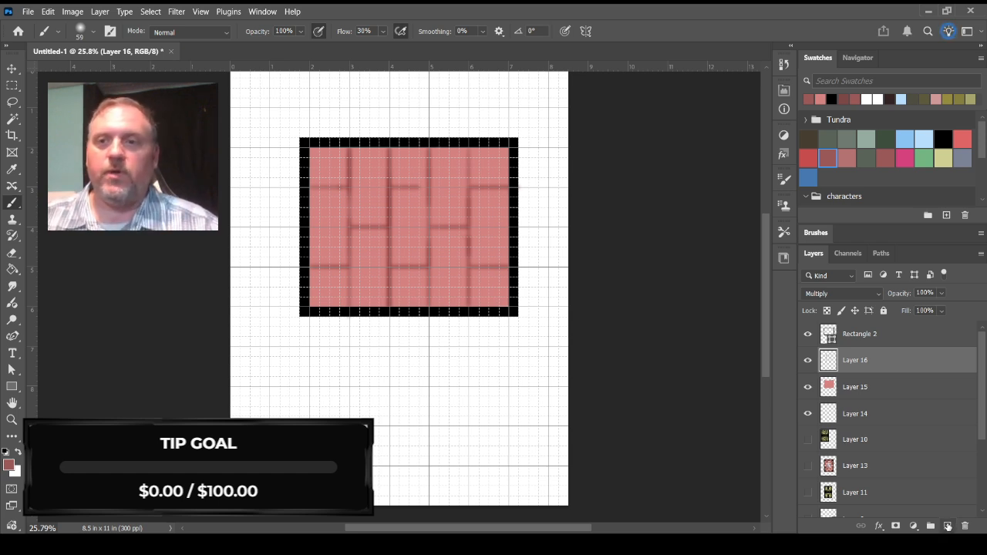
Step: Add a new layer above the slab lines, turn off the grid and hide Rectangle 2 and Layers 14, 15 and 16 for a blank page
left_click(945, 525)
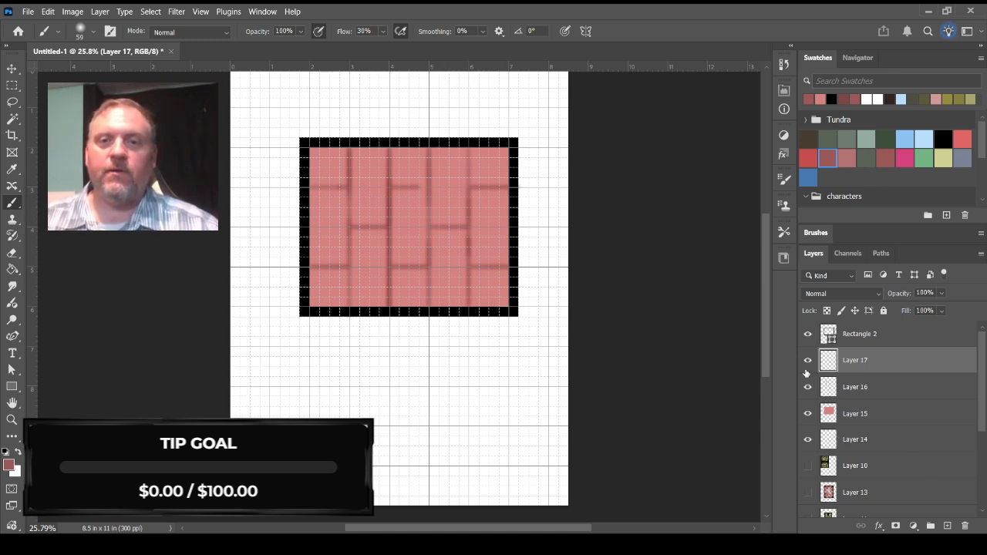
key("ctrl+apostrophe")
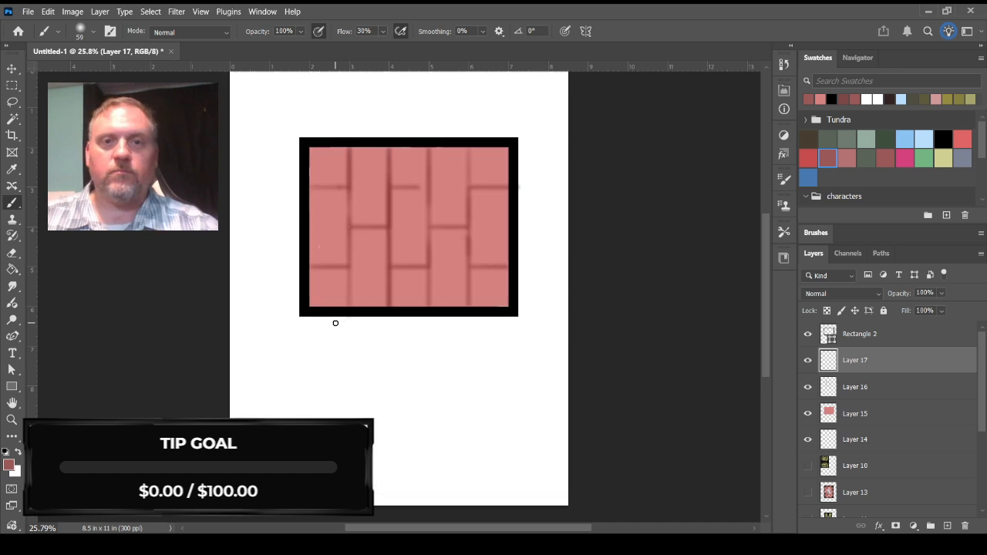
left_click(808, 415)
left_click(808, 441)
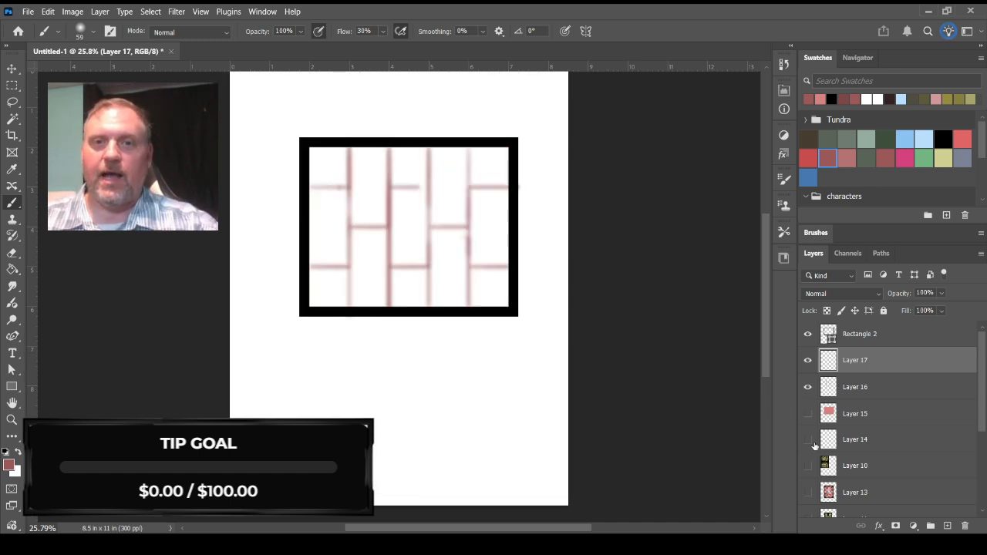
left_click(807, 391)
left_click(808, 334)
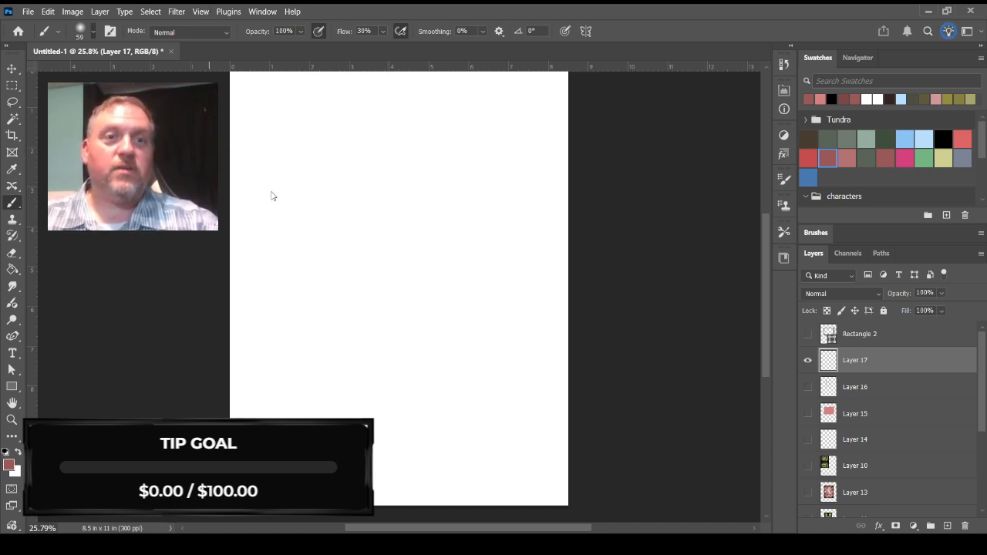
Step: Sketch two hanging chains with wall brackets and shackles in blue on Layer 17, using a 72 px brush at 20% flow
key("period")
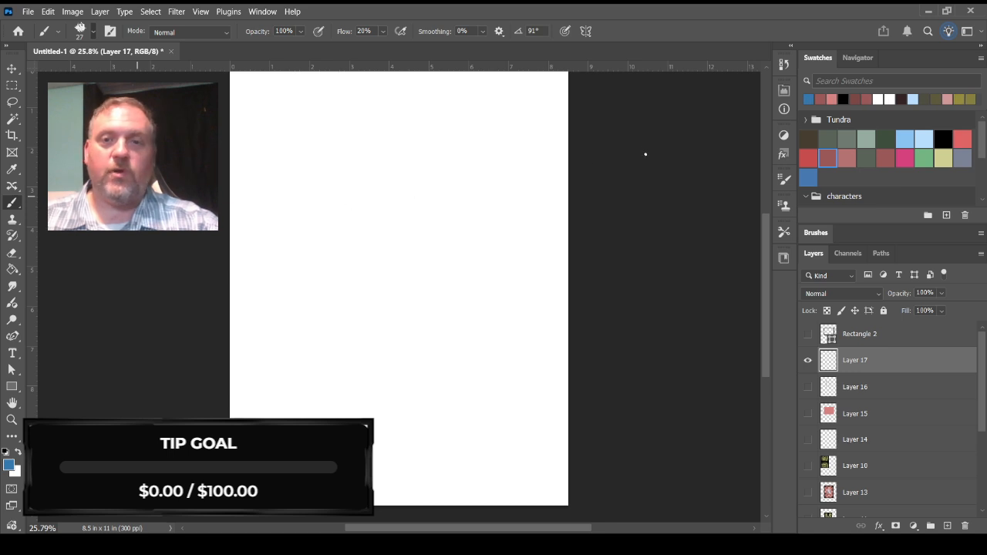
mouse_move(441, 144)
left_mouse_down()
mouse_move(441, 167)
mouse_move(461, 141)
mouse_move(457, 181)
left_mouse_up()
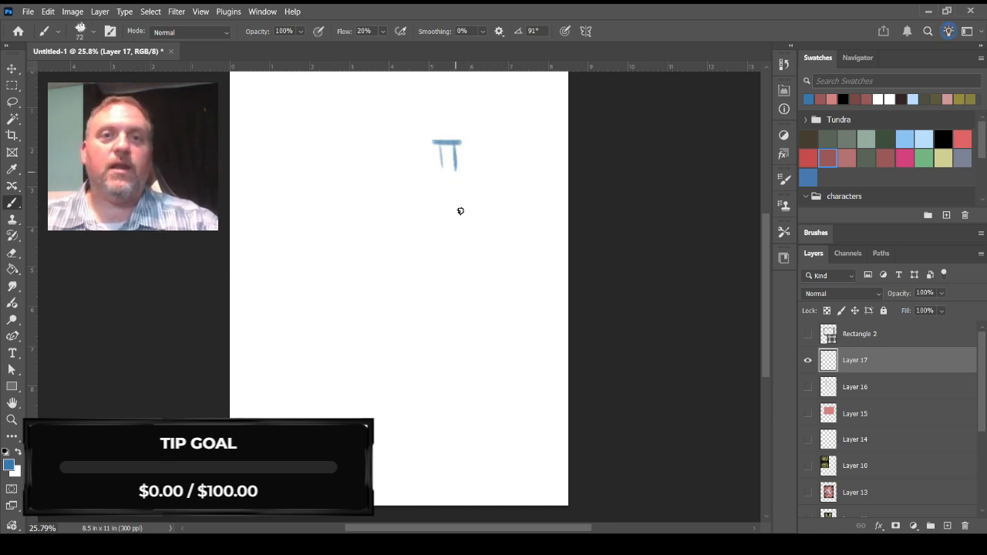
mouse_move(455, 142)
left_mouse_down()
mouse_move(457, 180)
mouse_move(438, 150)
mouse_move(438, 178)
mouse_move(457, 176)
left_mouse_up()
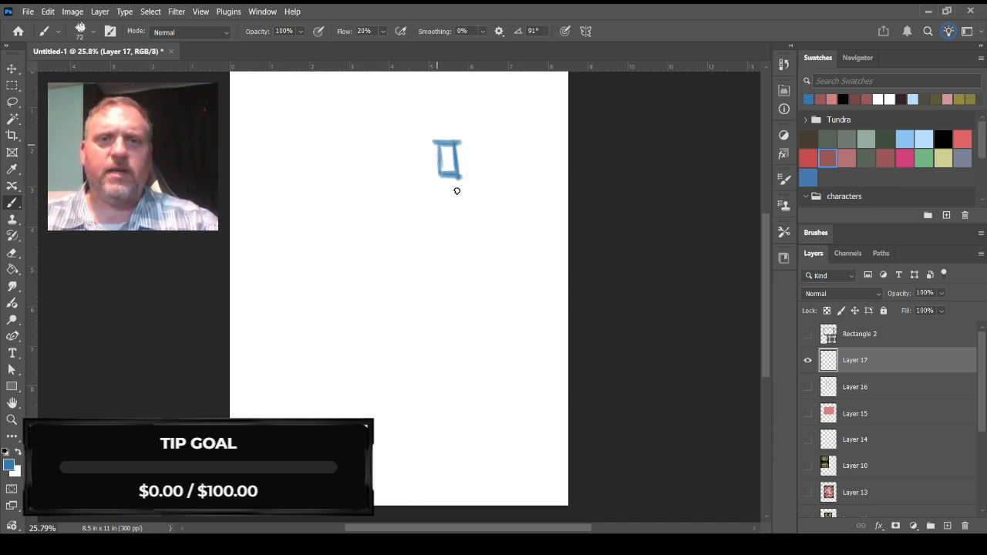
left_click_drag(448, 162, 457, 270)
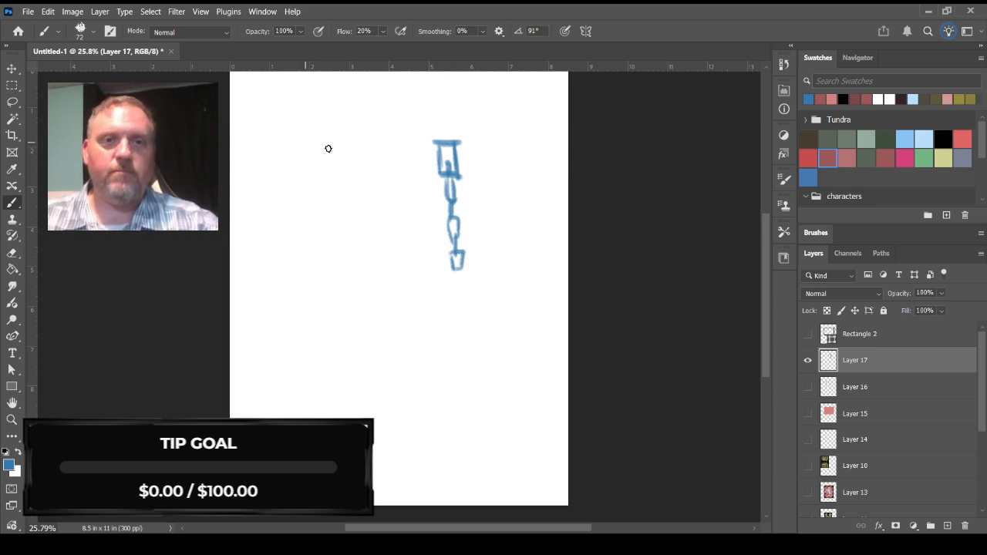
mouse_move(309, 142)
left_mouse_down()
mouse_move(330, 143)
mouse_move(315, 179)
mouse_move(328, 184)
mouse_move(319, 203)
mouse_move(328, 219)
mouse_move(318, 217)
mouse_move(342, 280)
mouse_move(329, 315)
mouse_move(351, 322)
left_mouse_up()
mouse_move(446, 270)
left_mouse_down()
mouse_move(471, 274)
mouse_move(476, 310)
mouse_move(455, 312)
mouse_move(474, 310)
left_mouse_up()
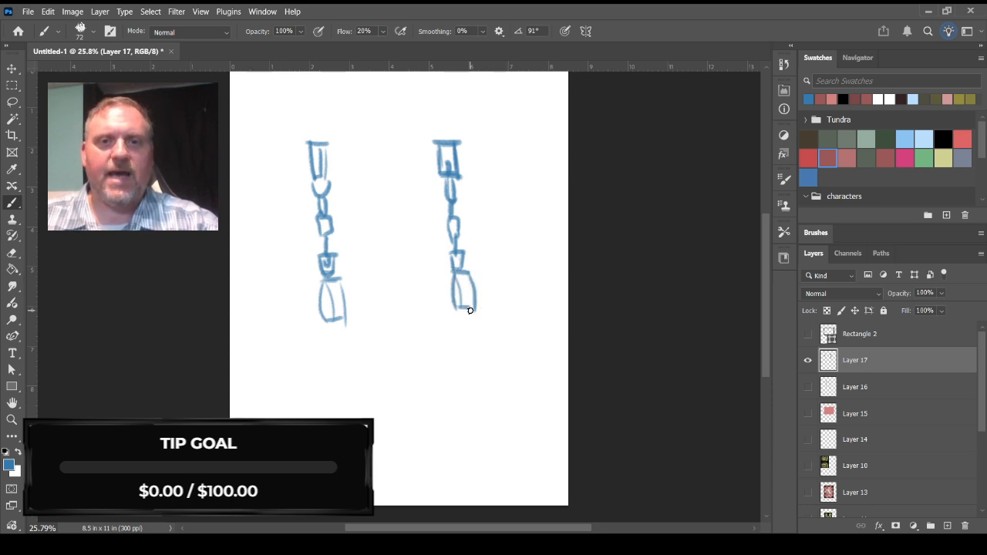
mouse_move(308, 148)
left_mouse_down()
mouse_move(315, 186)
mouse_move(327, 150)
mouse_move(328, 183)
left_mouse_up()
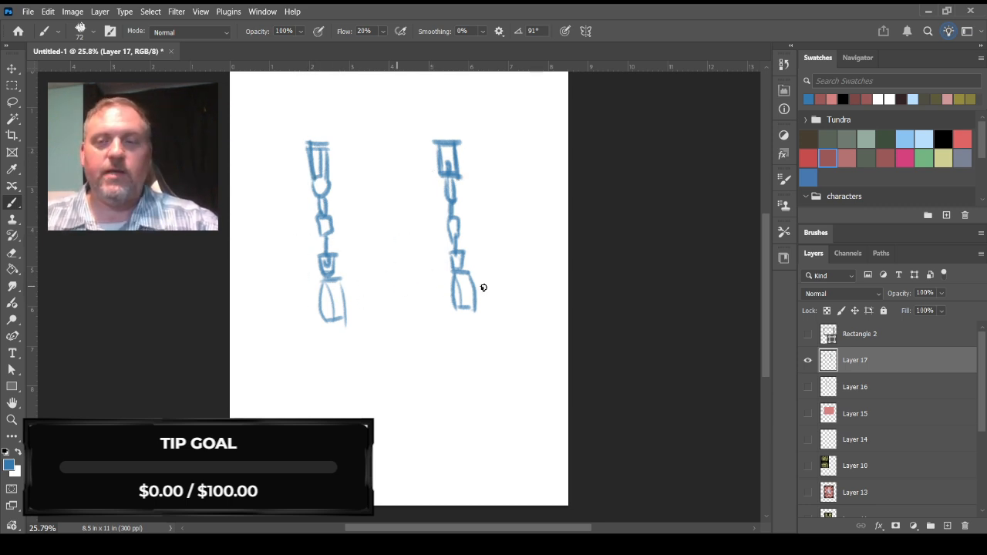
Step: Select the right chain sketch, rotate it slightly clockwise to hang straight, nudge it right and down, and deselect
left_click(12, 86)
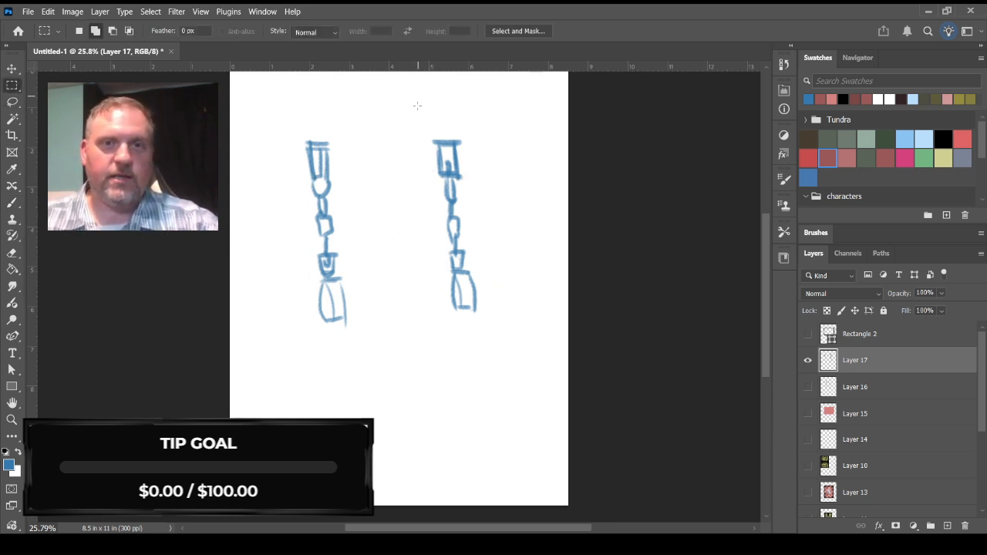
left_click_drag(417, 129, 524, 338)
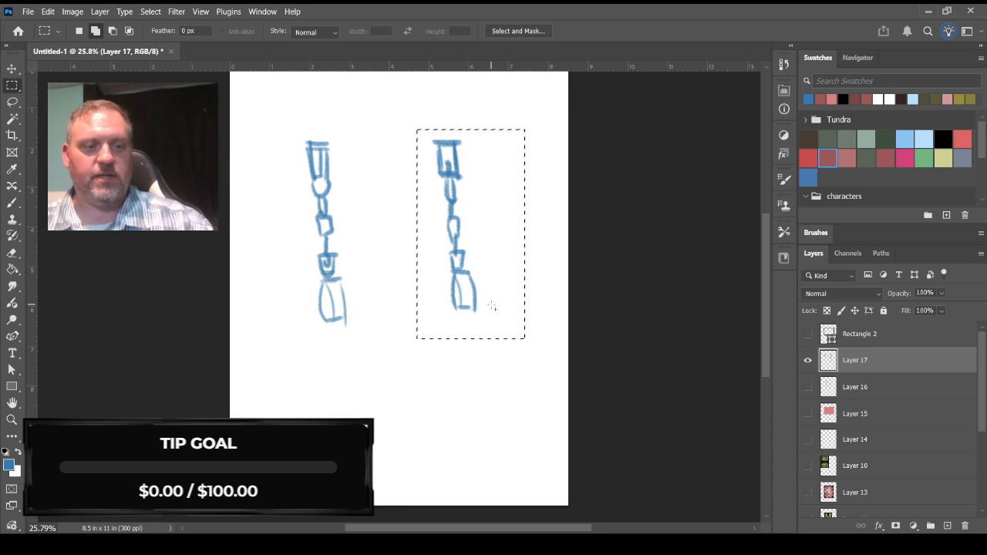
key("t")
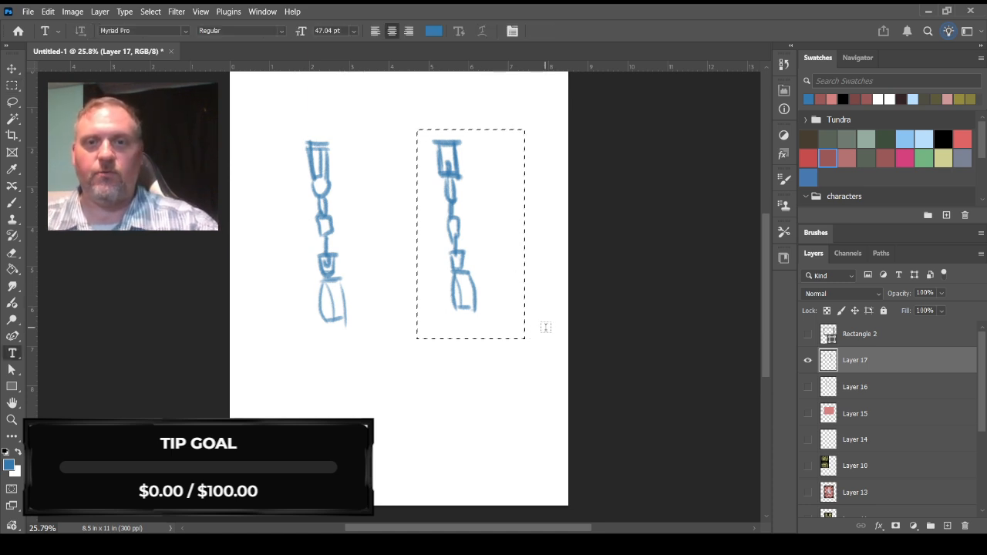
key("ctrl+t")
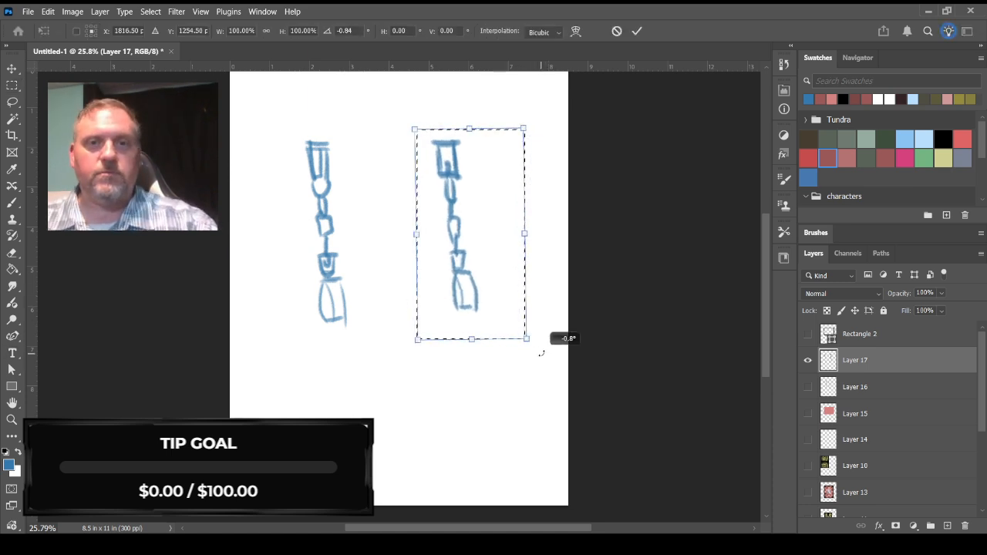
left_click_drag(557, 337, 524, 362)
mouse_move(490, 312)
left_mouse_down()
mouse_move(492, 328)
mouse_move(495, 320)
left_mouse_up()
key("Return")
key("ctrl+d")
Step: Brush extra interlocking links into both blue chains and widen the left chain's wall bracket
key("b")
mouse_move(314, 185)
left_mouse_down()
mouse_move(329, 240)
mouse_move(323, 254)
left_mouse_up()
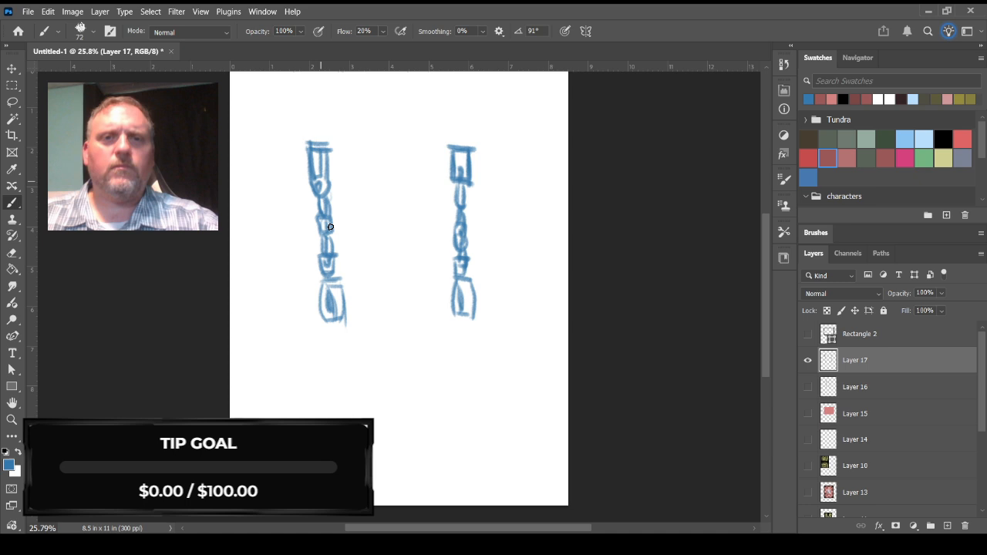
left_click_drag(332, 152, 332, 185)
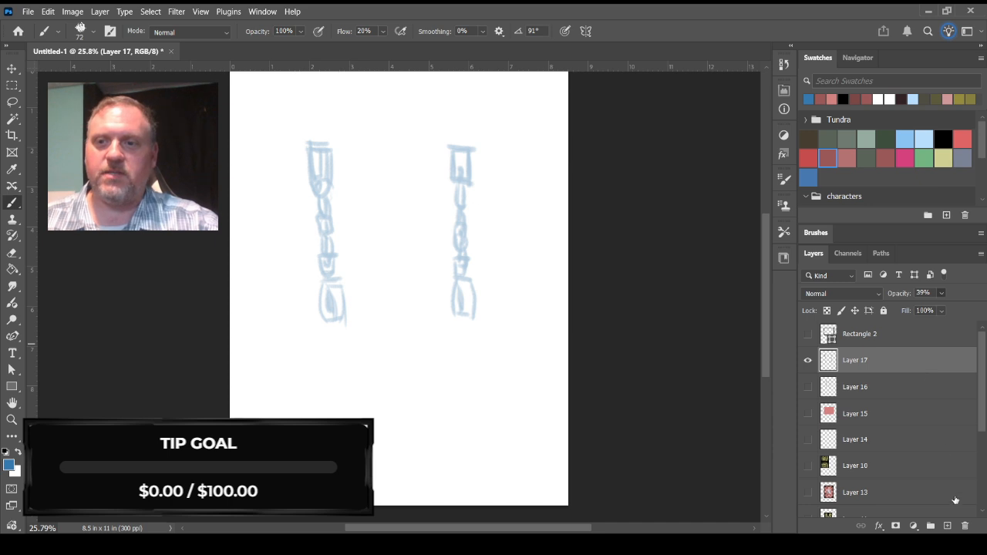
Step: With Layer 17 faded to 39% opacity, redraw the left chain's bracket, links and shackle in blue on a new layer above it
left_click(948, 527)
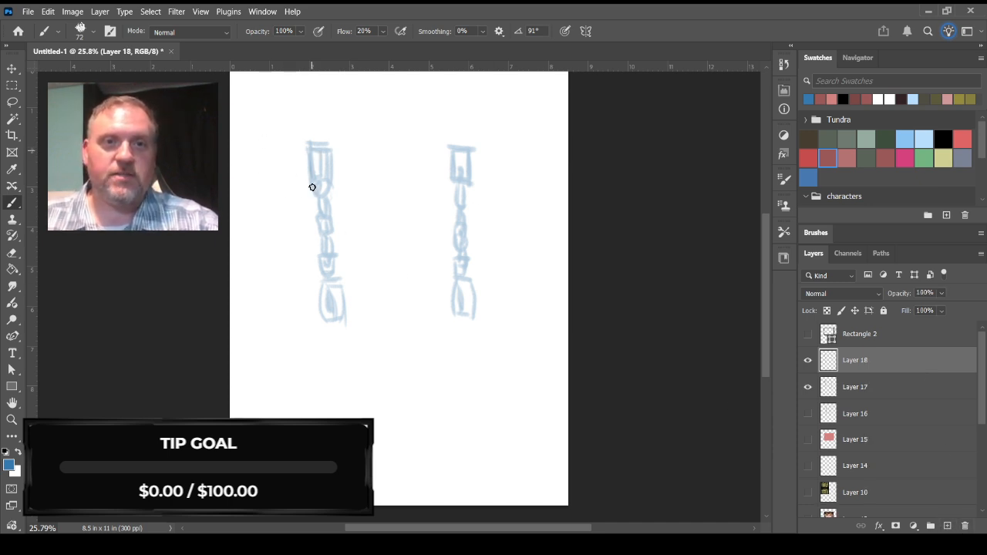
mouse_move(311, 187)
left_mouse_down()
mouse_move(331, 164)
mouse_move(330, 187)
mouse_move(311, 187)
mouse_move(318, 180)
mouse_move(321, 195)
mouse_move(315, 182)
mouse_move(332, 183)
mouse_move(324, 210)
mouse_move(330, 204)
mouse_move(318, 206)
mouse_move(324, 200)
mouse_move(351, 318)
mouse_move(330, 322)
mouse_move(350, 316)
mouse_move(328, 279)
mouse_move(328, 309)
left_mouse_up()
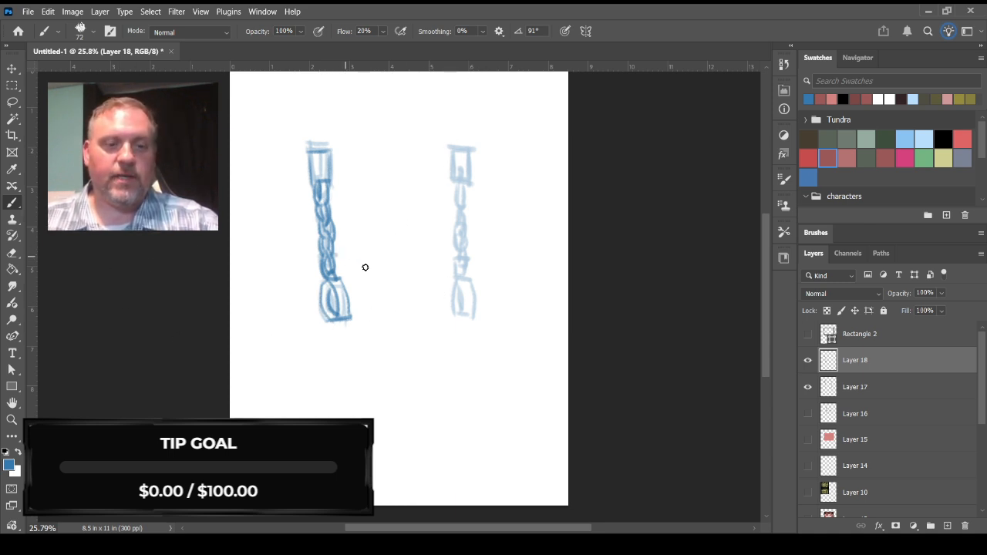
Step: Select the redrawn left chain on Layer 18, rotate it about 6° clockwise to hang vertically, and deselect
left_click(11, 84)
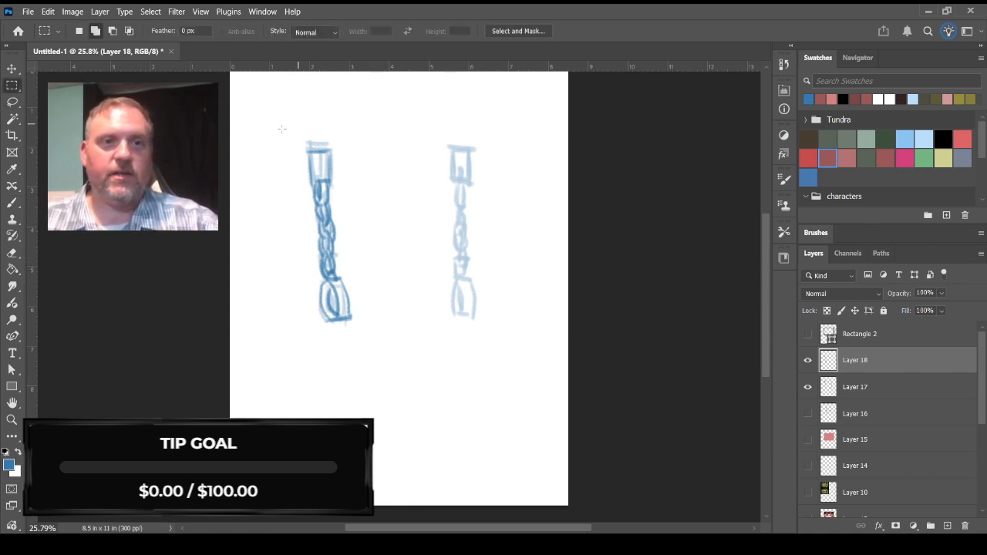
left_click_drag(279, 127, 379, 352)
key("ctrl+t")
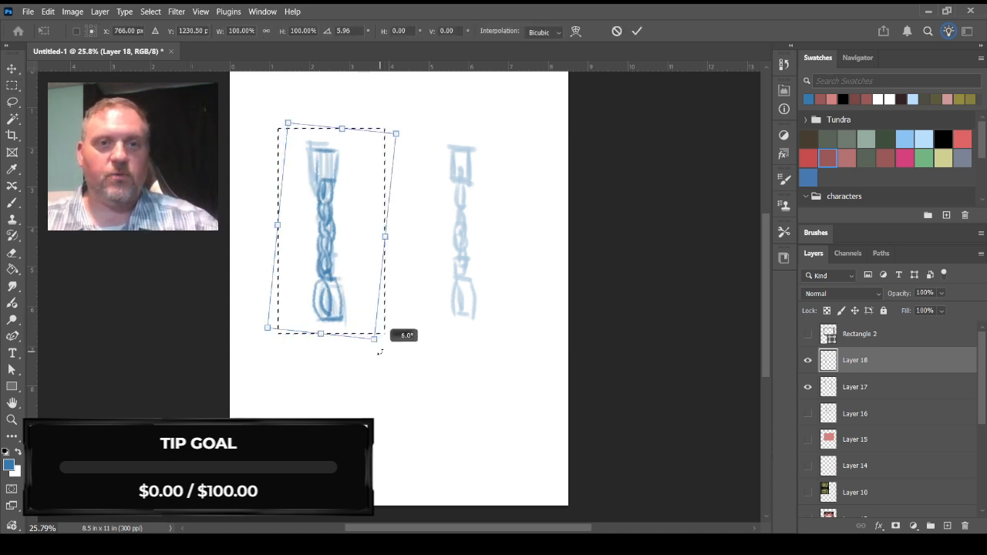
key("Return")
key("ctrl+d")
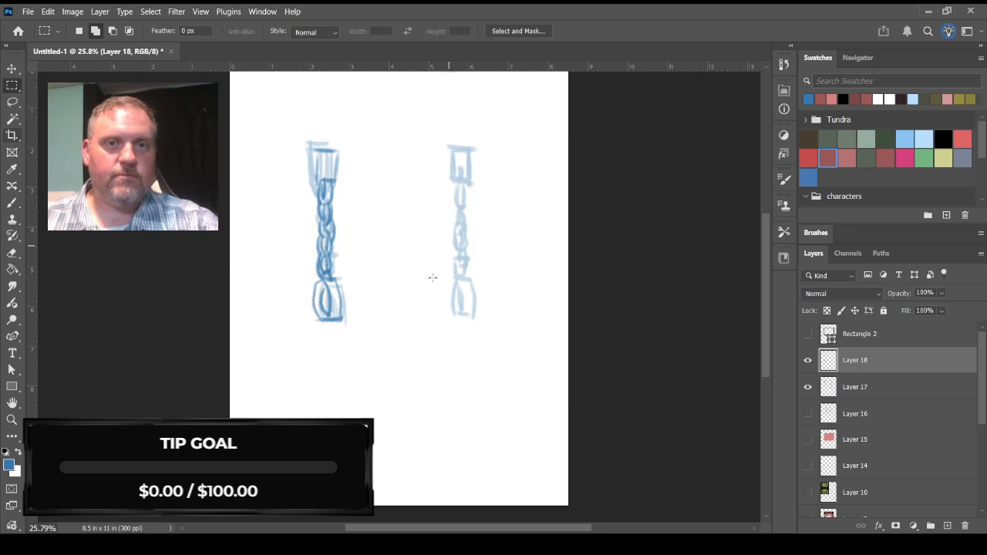
Step: Redraw the right chain's links and shackle in blue on Layer 18 and outline larger wall brackets on both chains
left_click(12, 203)
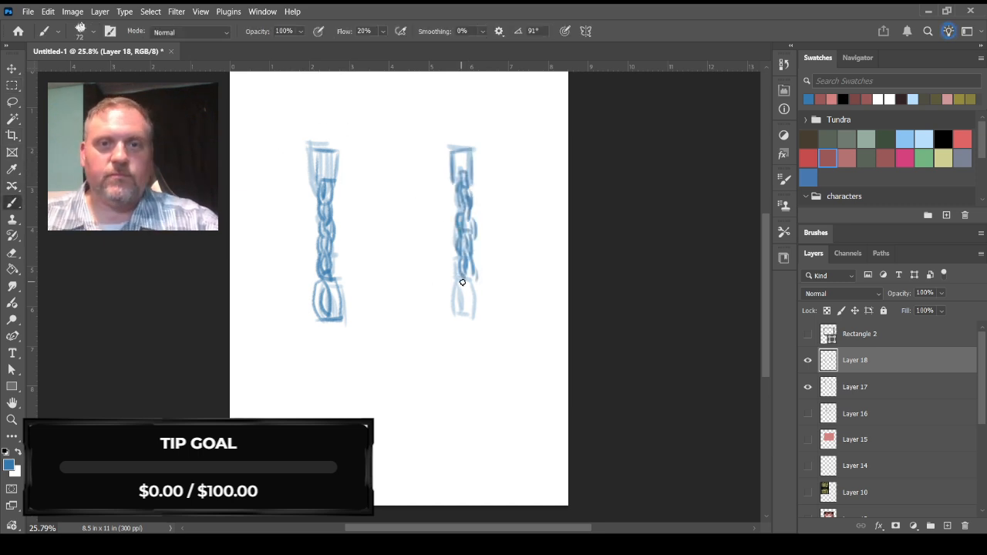
mouse_move(461, 280)
left_mouse_down()
mouse_move(481, 282)
mouse_move(484, 318)
mouse_move(461, 324)
left_mouse_up()
left_click_drag(466, 322, 483, 316)
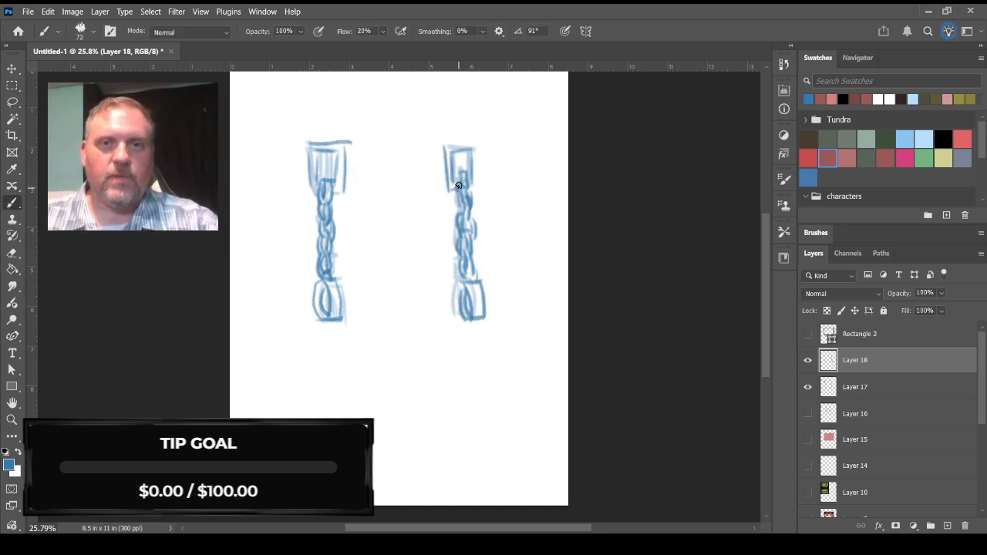
mouse_move(445, 144)
left_mouse_down()
mouse_move(485, 143)
mouse_move(473, 186)
left_mouse_up()
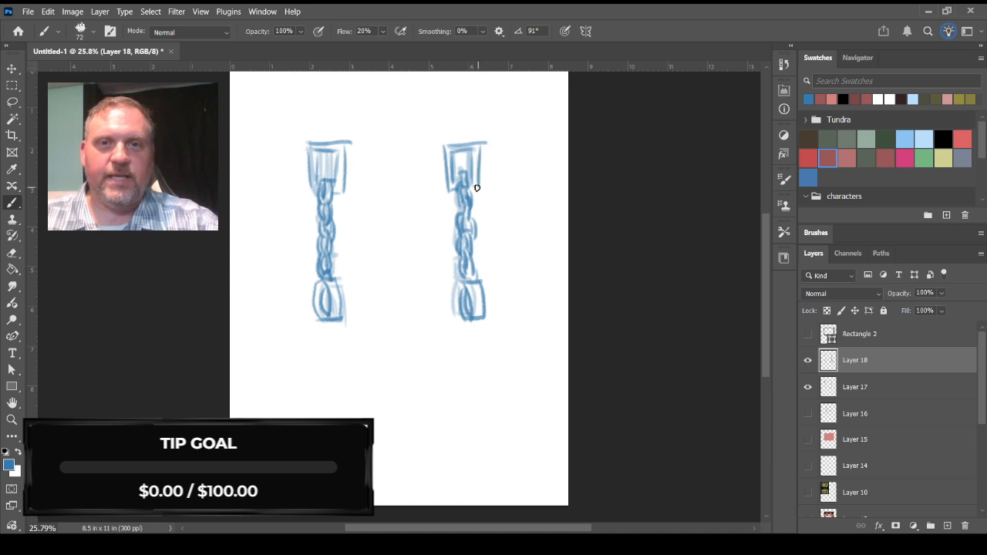
left_click_drag(482, 154, 478, 189)
left_click_drag(448, 149, 459, 195)
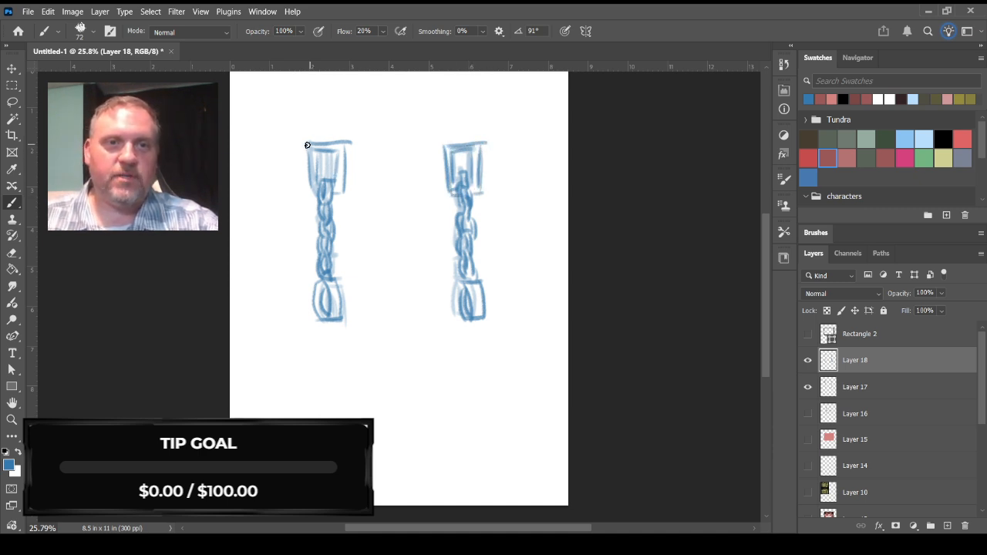
left_click_drag(308, 147, 317, 198)
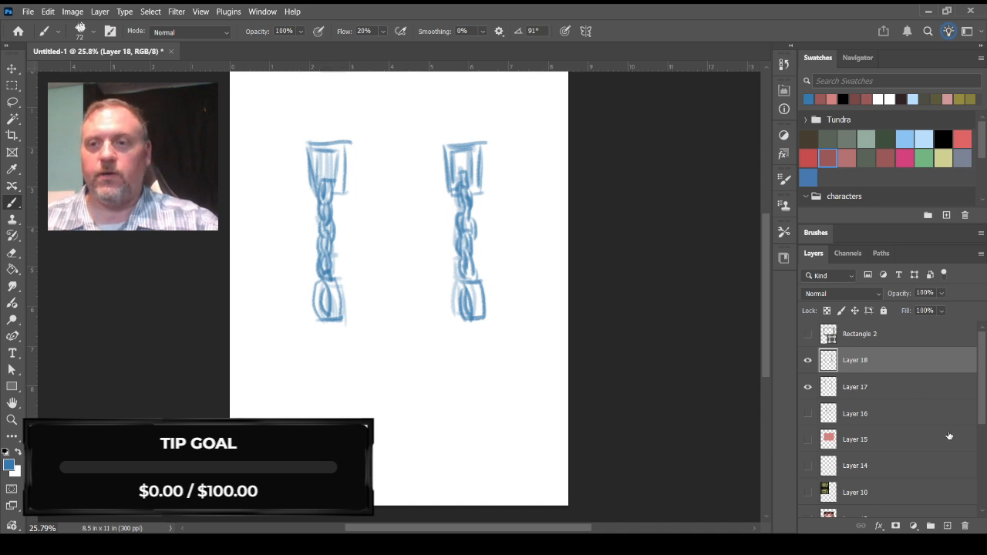
Step: Add a new layer on top of the sketches and lower Layer 18's opacity to 46%
left_click(947, 525)
left_click(908, 384)
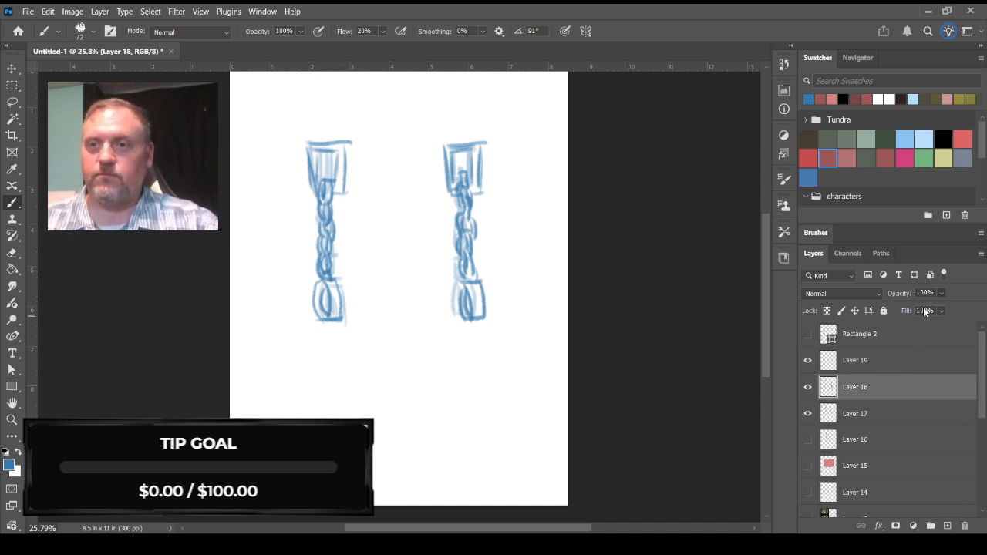
left_click_drag(901, 293, 873, 294)
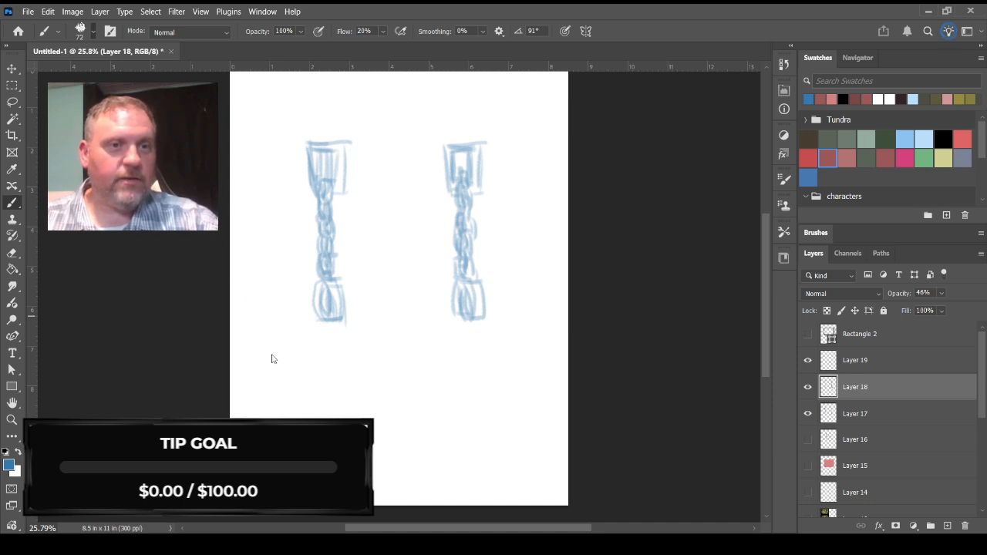
Step: Ink the left chain on Layer 19 in black with a 40 px brush, including links, shackle and a bracket with four rivets
key("period")
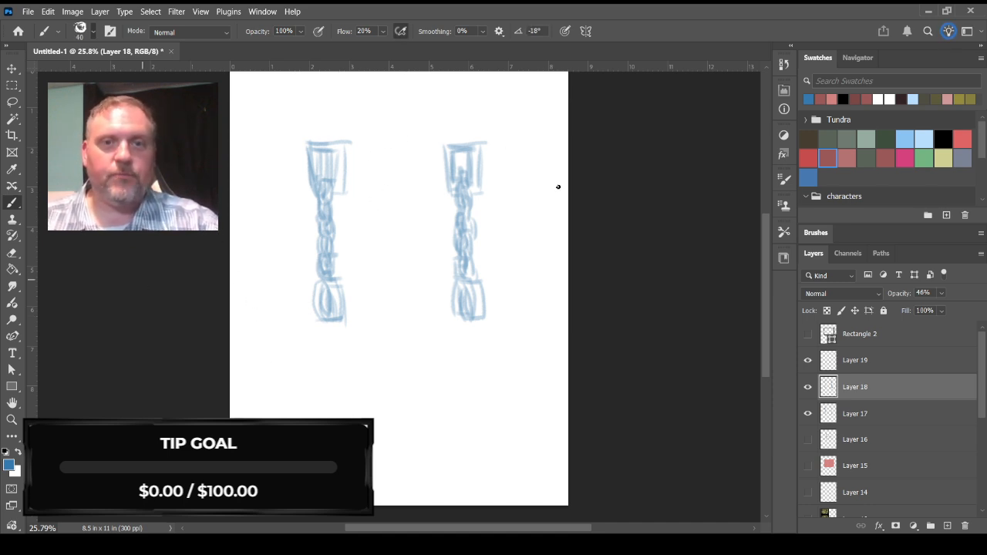
left_click(943, 139)
mouse_move(322, 186)
left_mouse_down()
mouse_move(336, 237)
mouse_move(317, 225)
mouse_move(327, 243)
mouse_move(319, 254)
left_mouse_up()
left_click(923, 361)
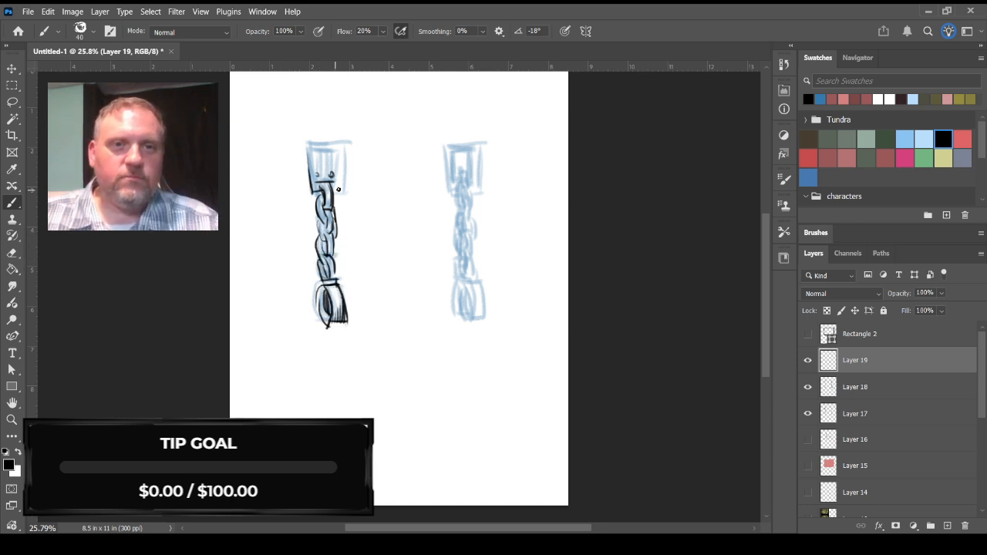
mouse_move(306, 190)
left_mouse_down()
mouse_move(348, 145)
mouse_move(330, 173)
mouse_move(336, 152)
mouse_move(340, 158)
left_mouse_up()
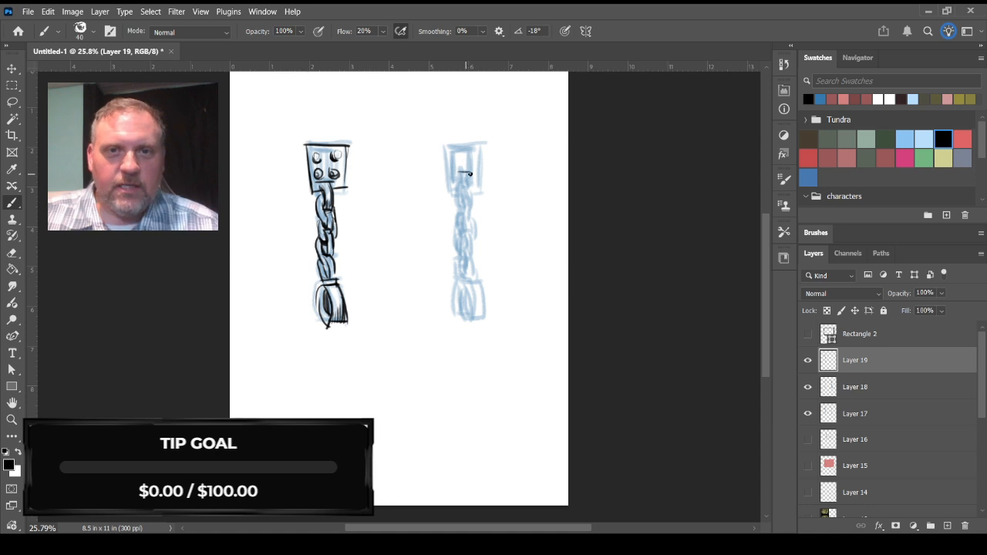
Step: Ink the right chain in black on Layer 19, drawing its links, riveted wall bracket and shackle with dark shading
mouse_move(469, 174)
left_mouse_down()
mouse_move(469, 229)
mouse_move(468, 207)
mouse_move(460, 191)
left_mouse_up()
mouse_move(455, 193)
left_mouse_down()
mouse_move(470, 193)
mouse_move(471, 254)
mouse_move(478, 249)
mouse_move(464, 277)
mouse_move(479, 286)
left_mouse_up()
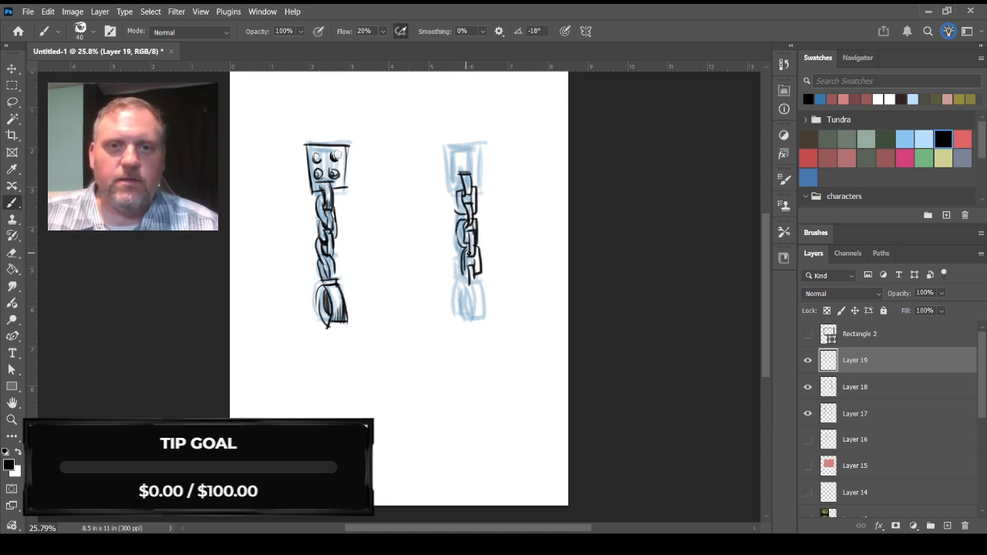
left_click_drag(468, 252, 467, 282)
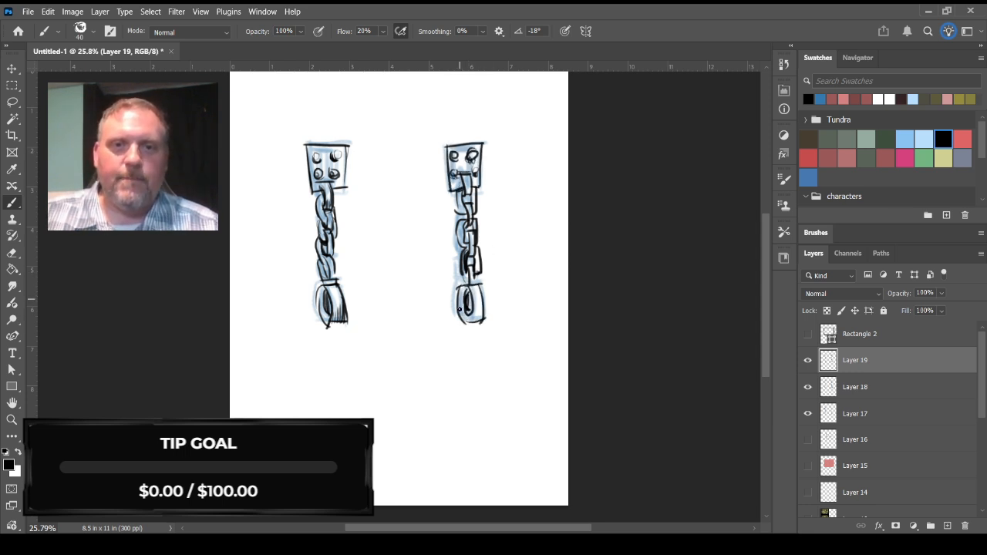
left_click_drag(459, 308, 472, 319)
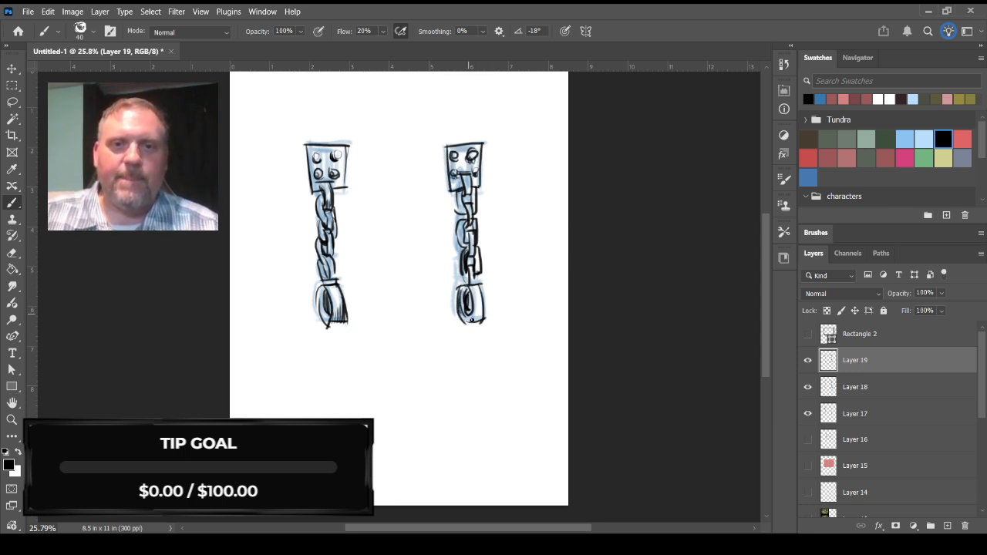
left_click_drag(465, 269, 479, 273)
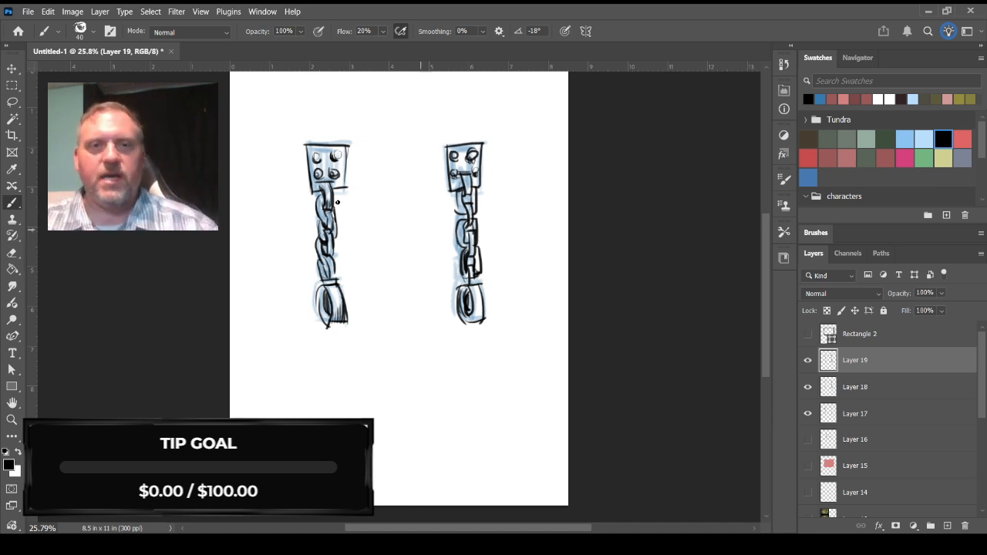
Step: Finish inking Layer 19 by closing the left bracket's right edge and adding missing link strokes to the right chain
left_click_drag(347, 145, 347, 190)
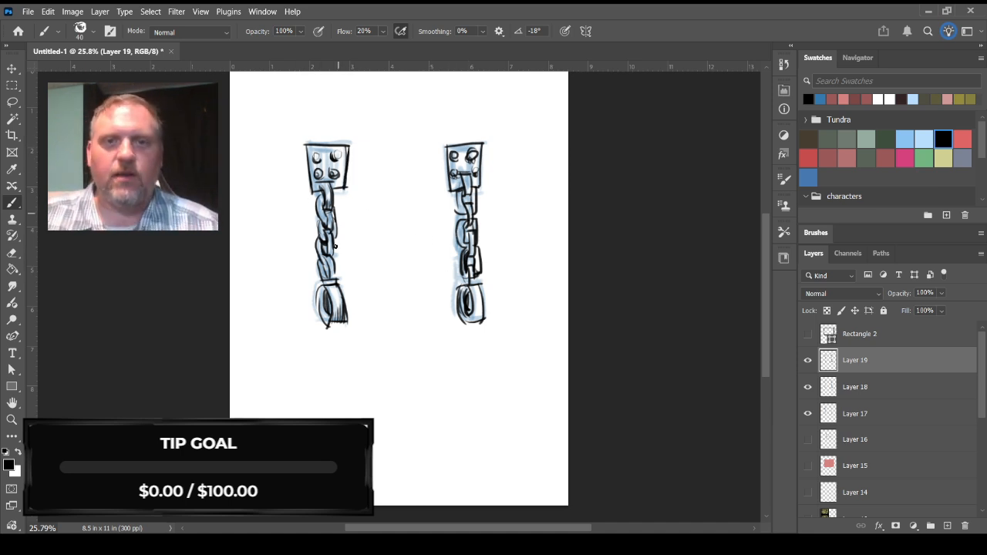
left_click_drag(459, 191, 460, 215)
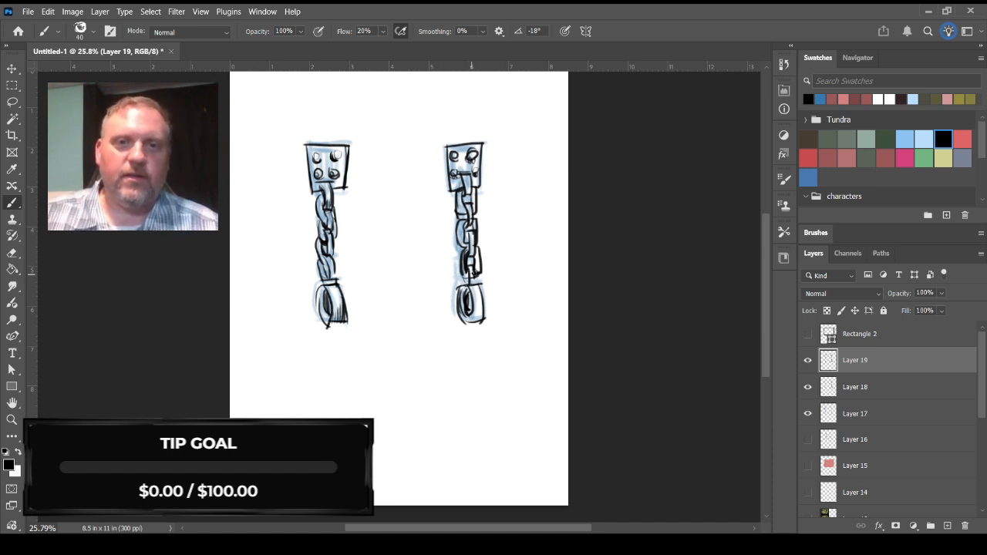
left_click_drag(472, 272, 477, 293)
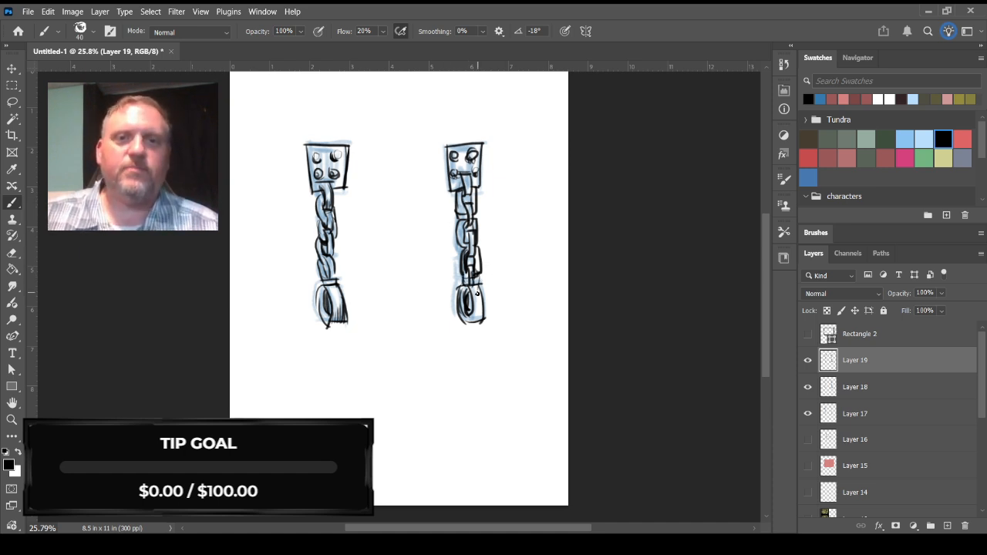
Step: Hide the blue sketch Layers 18 and 17, and show Layer 15, Layer 16 and Rectangle 2 around the inked chains
left_click(808, 387)
left_click(809, 414)
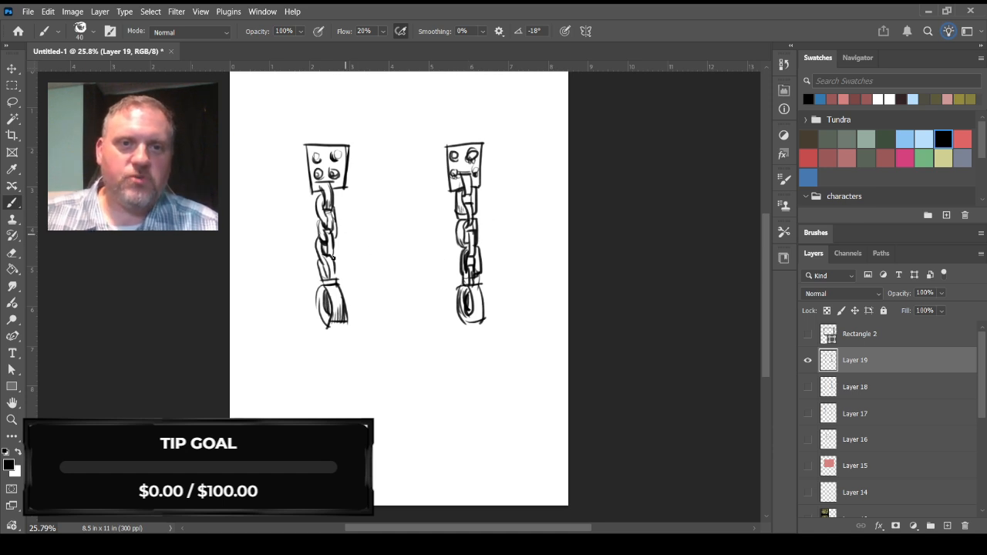
left_click(809, 466)
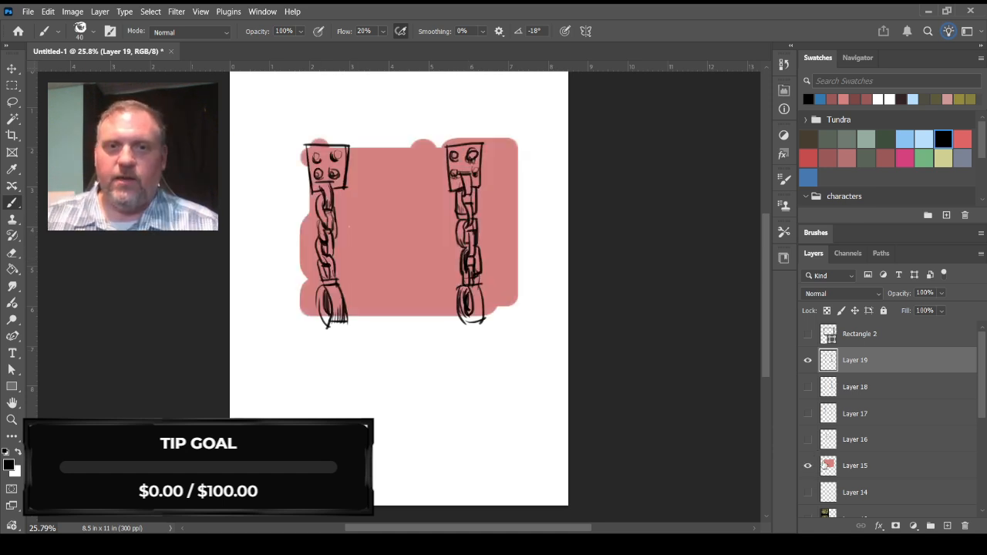
left_click(808, 439)
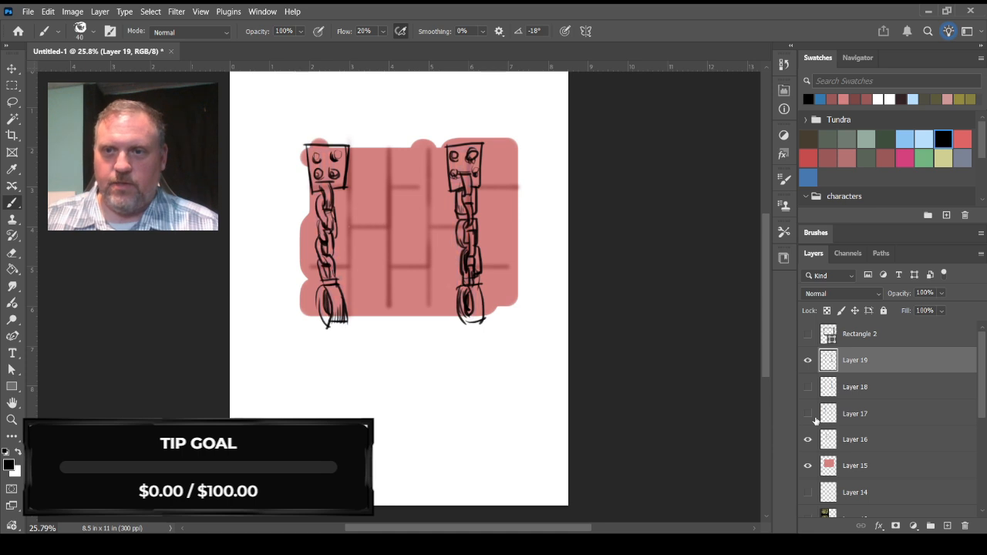
left_click(808, 334)
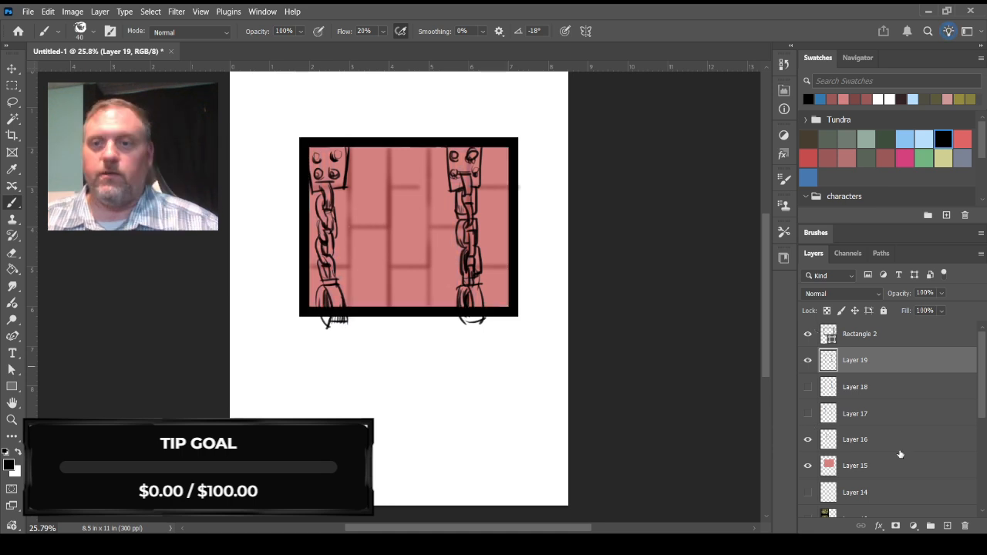
left_click(808, 360)
left_click(807, 360)
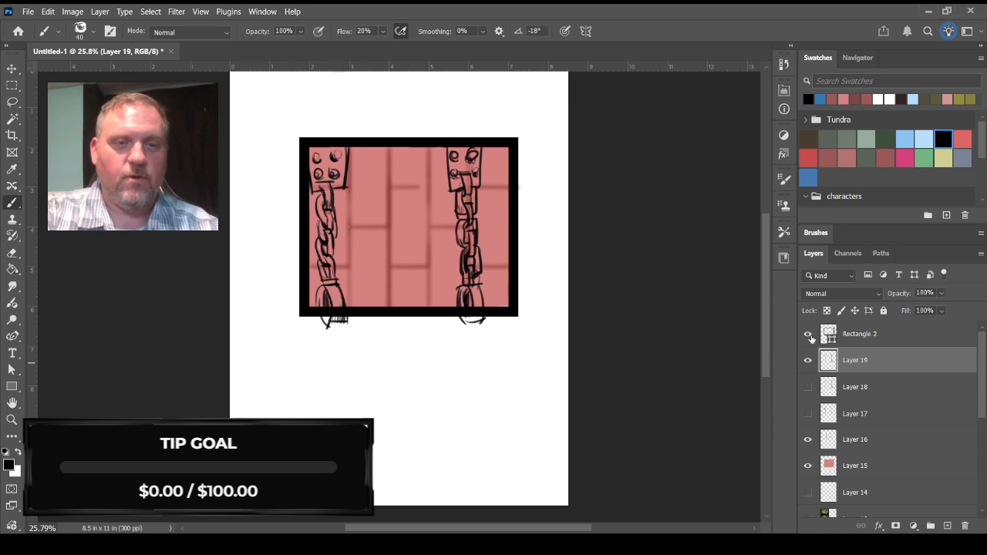
Step: Scale the inked chains on Layer 19 down to 40.92% and position them in the upper middle of the floor tile
key("ctrl+t")
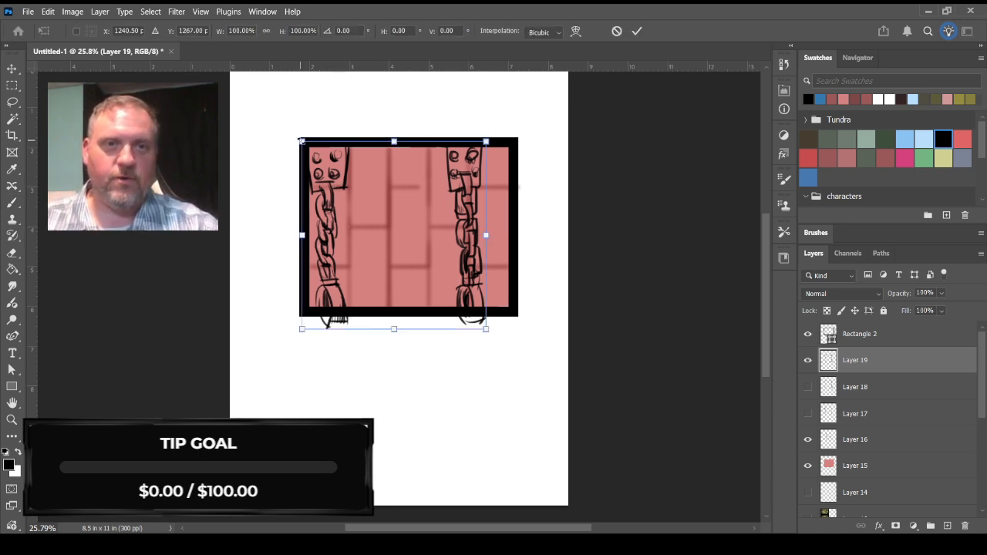
left_click_drag(301, 141, 423, 207)
key("ctrl+z")
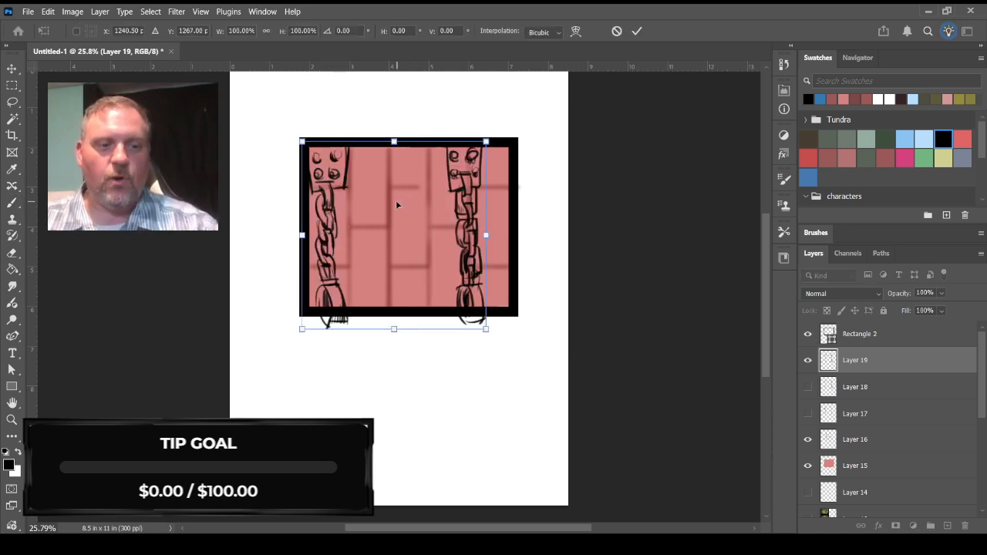
left_click_drag(301, 141, 424, 244)
left_click_drag(457, 288, 418, 225)
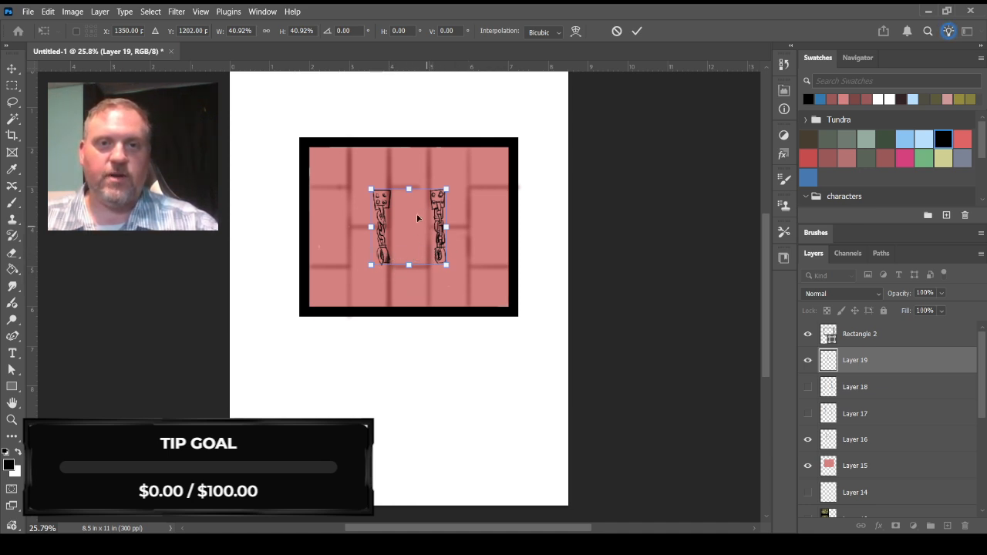
left_click_drag(409, 232, 408, 211)
Step: Add a layer beneath the chain ink and colour both chains, brackets and shackles grey-purple with a round 51 px brush at 38% flow
left_click(856, 388)
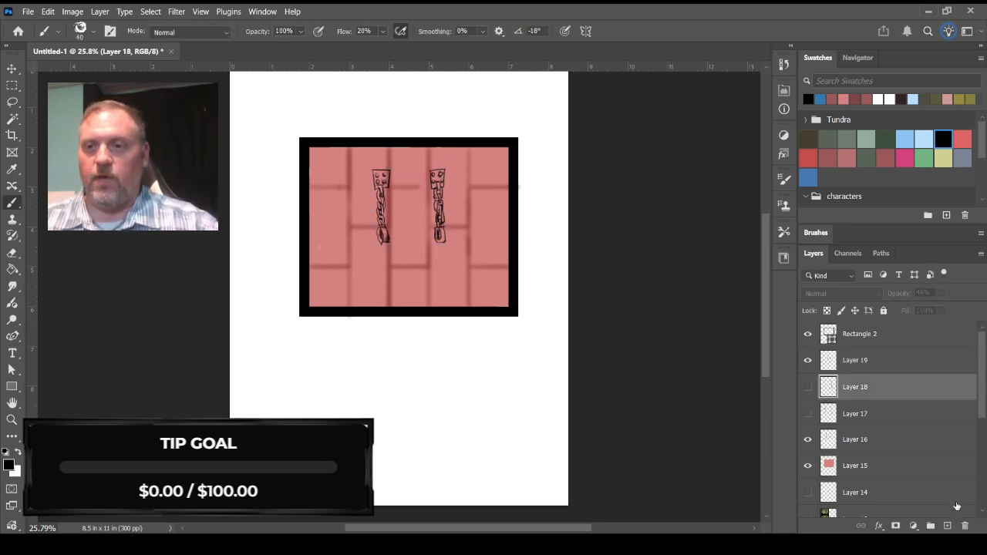
left_click(947, 526)
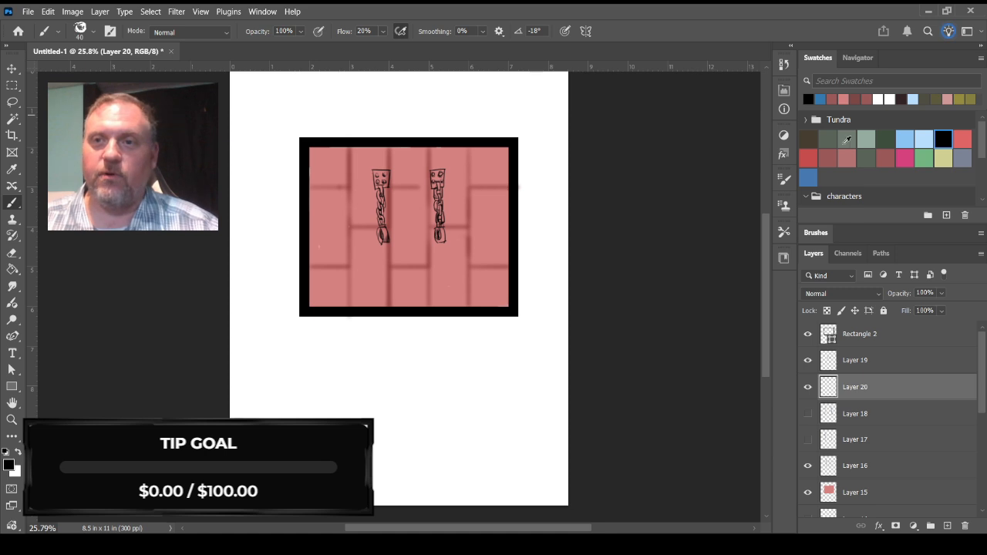
left_click(964, 158)
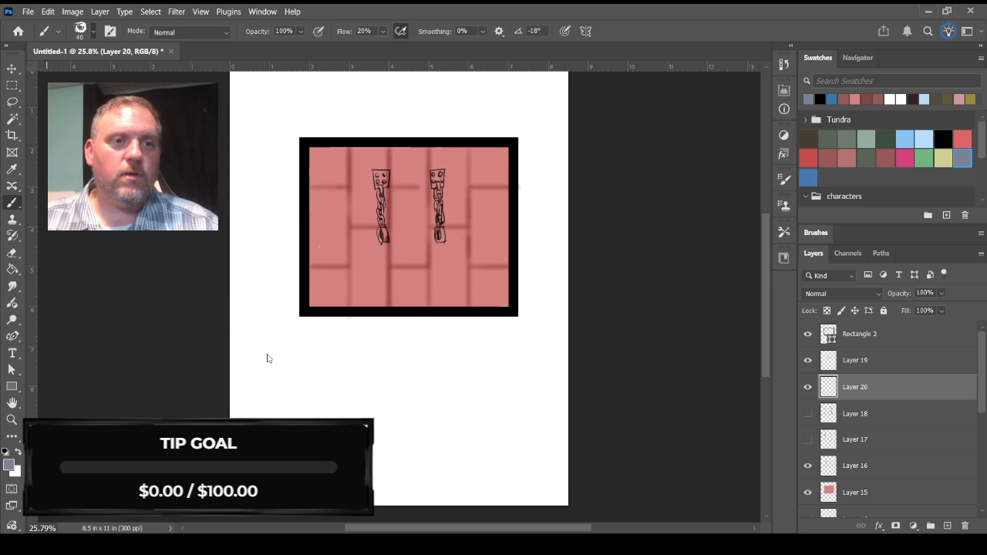
left_click(172, 310)
left_click_drag(90, 68, 96, 68)
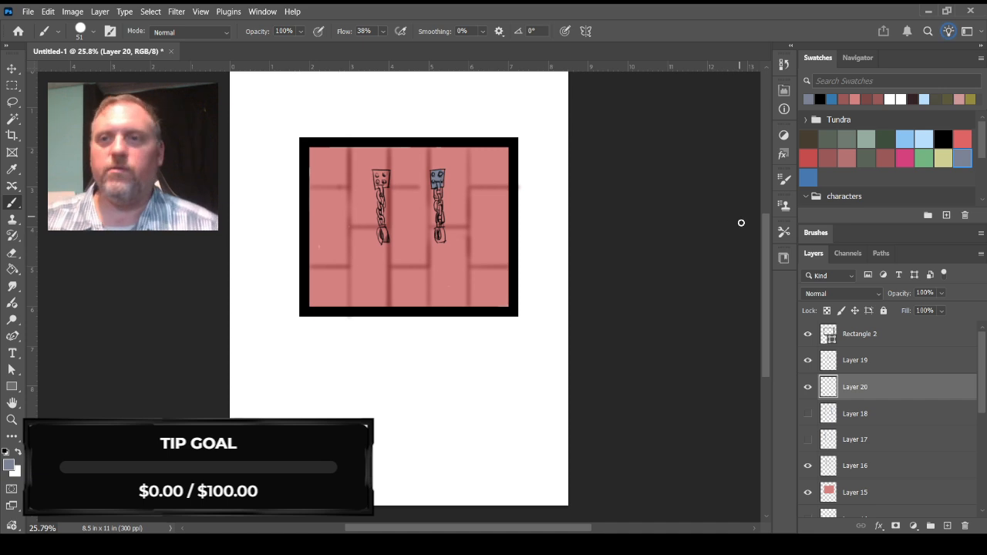
key("i")
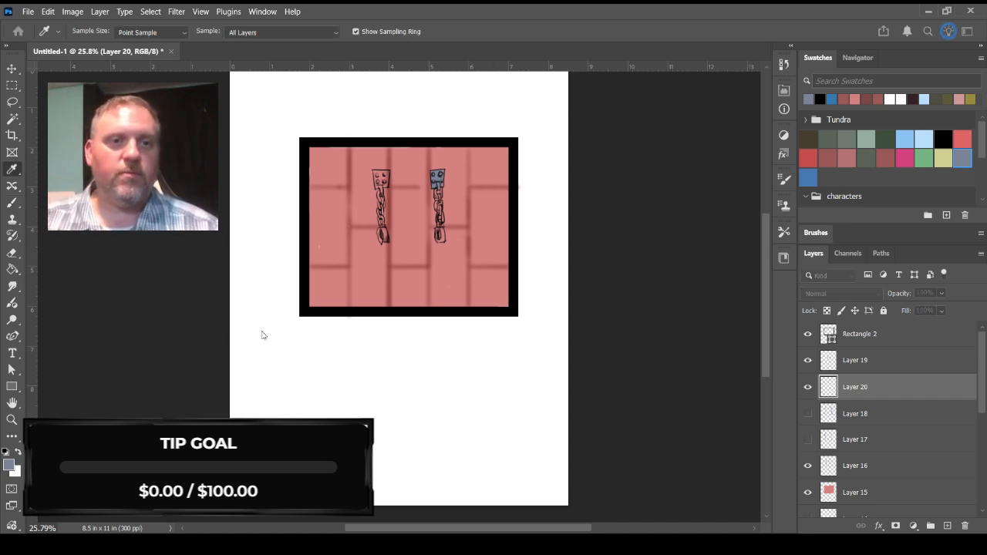
left_click_drag(440, 231, 439, 239)
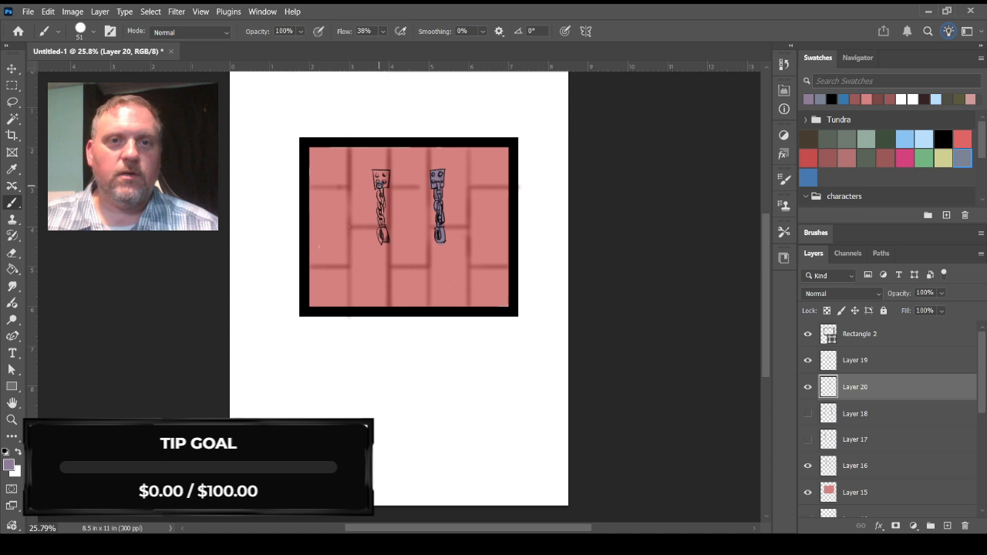
left_click_drag(378, 187, 377, 177)
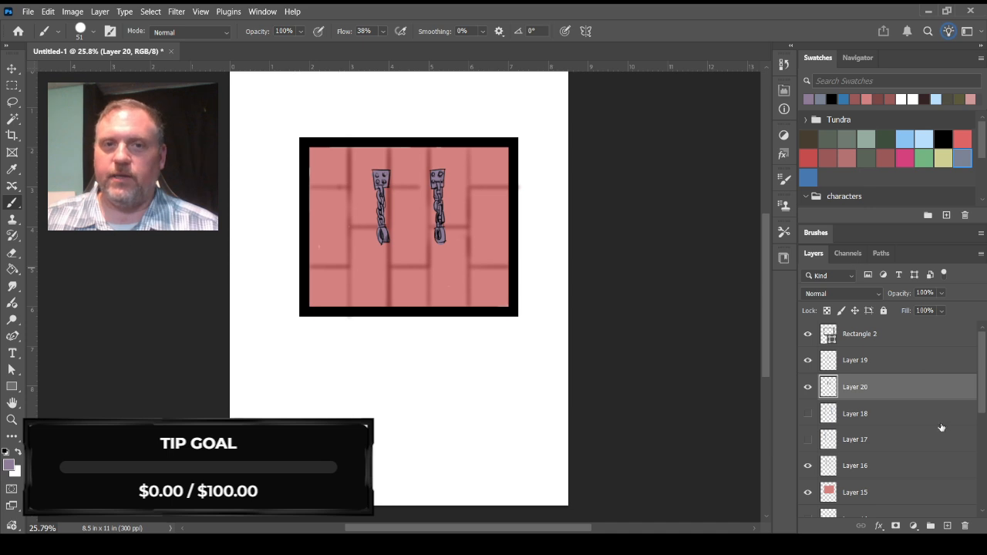
Step: Add a layer above the chain colour and spatter red blood between and below the chains with a 284 px splatter brush
key("ctrl+shift+alt+n")
left_click(807, 157)
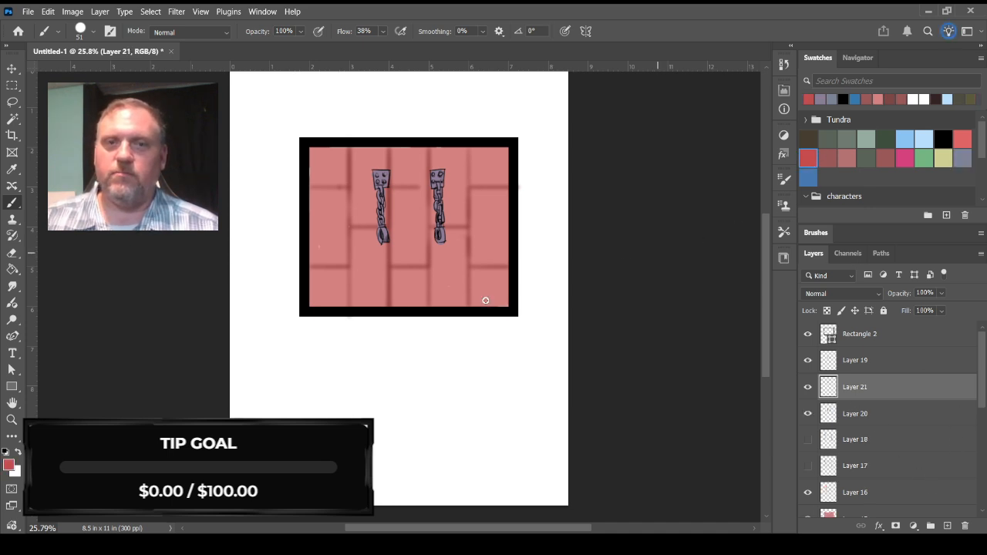
left_click(271, 194)
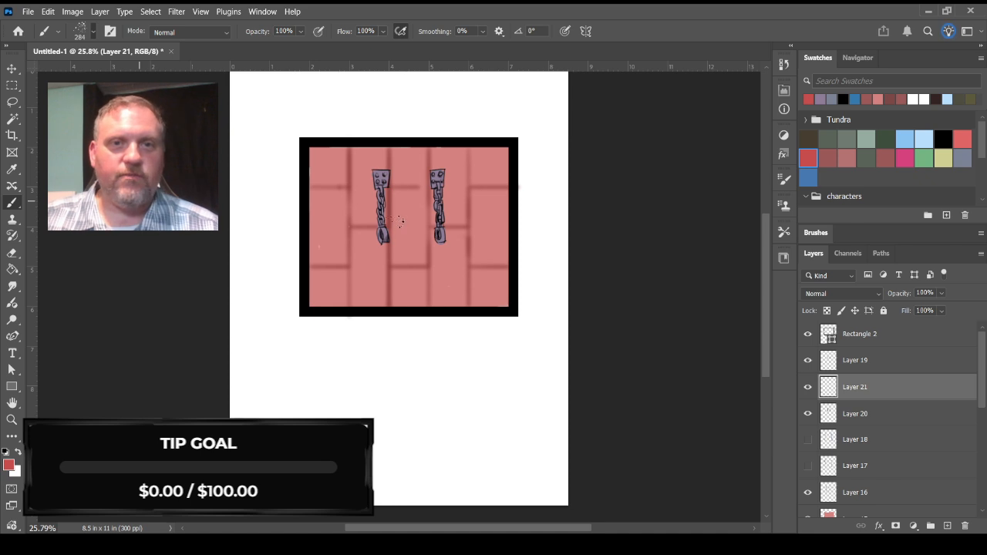
mouse_move(405, 212)
left_mouse_down()
mouse_move(418, 249)
mouse_move(455, 256)
mouse_move(416, 274)
mouse_move(364, 263)
left_mouse_up()
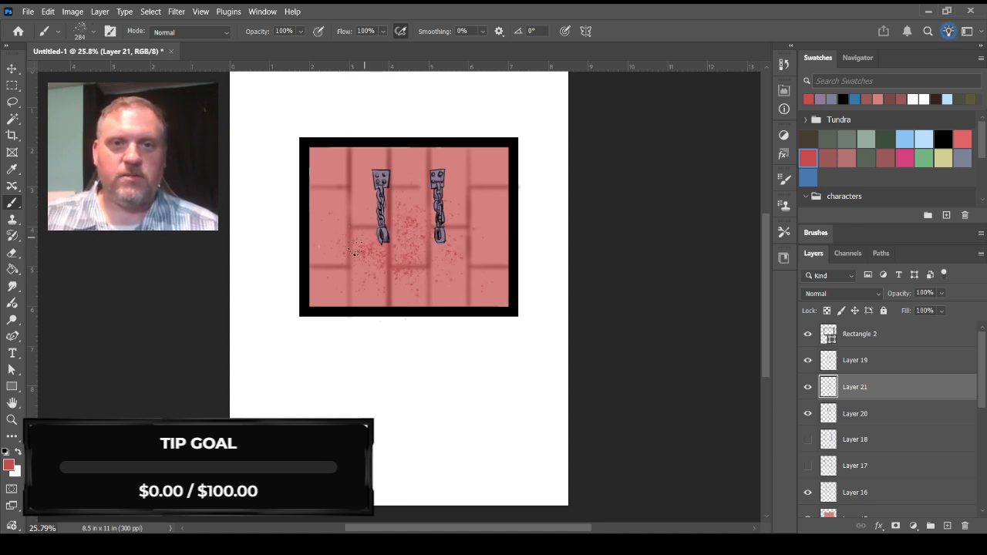
mouse_move(451, 246)
left_mouse_down()
mouse_move(402, 258)
mouse_move(408, 241)
mouse_move(416, 248)
left_mouse_up()
Step: Choose a darker red and paint a dense bloodstain below the chains with a 250 px textured brush using pressure for opacity
left_click(8, 465)
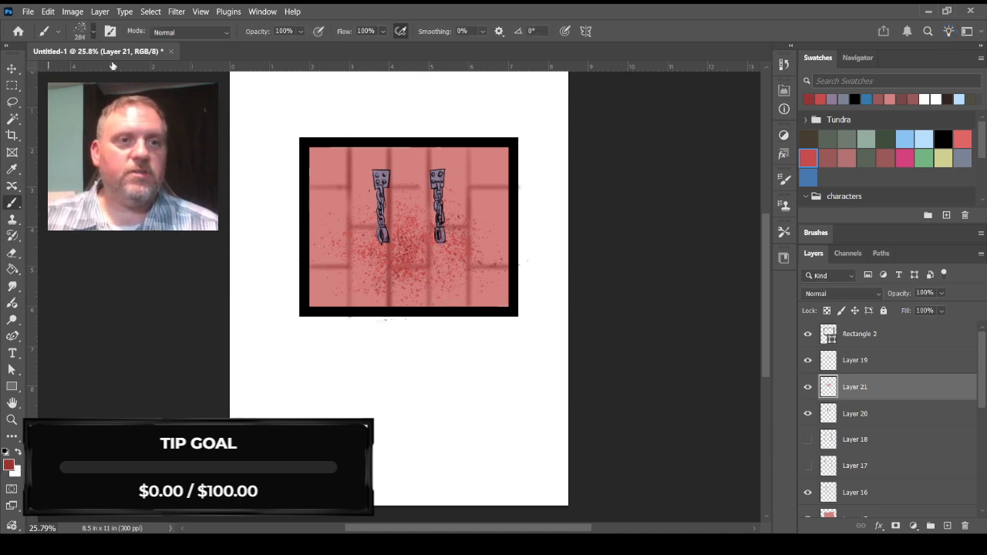
left_click(145, 258)
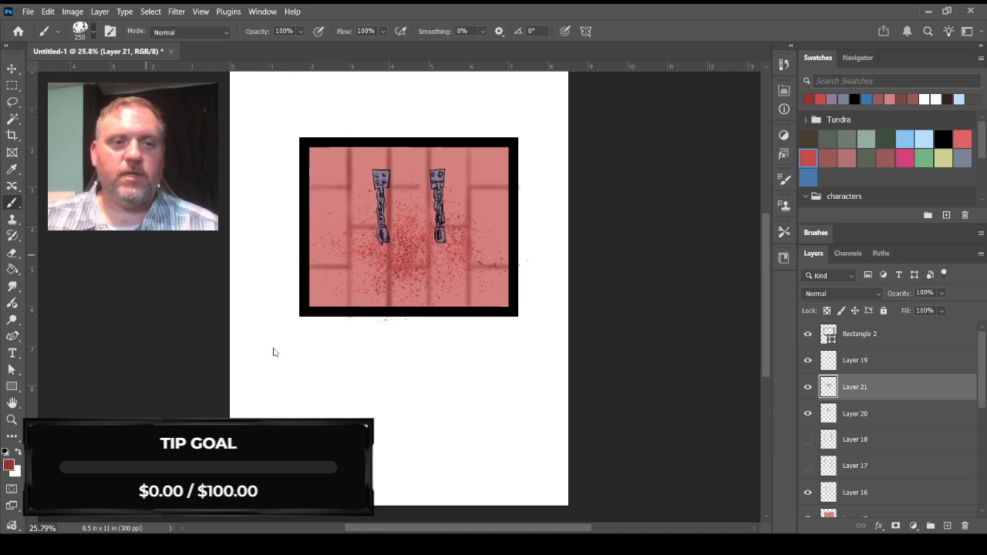
left_click(318, 31)
mouse_move(423, 258)
left_mouse_down()
mouse_move(452, 280)
mouse_move(444, 254)
mouse_move(410, 232)
mouse_move(423, 272)
left_mouse_up()
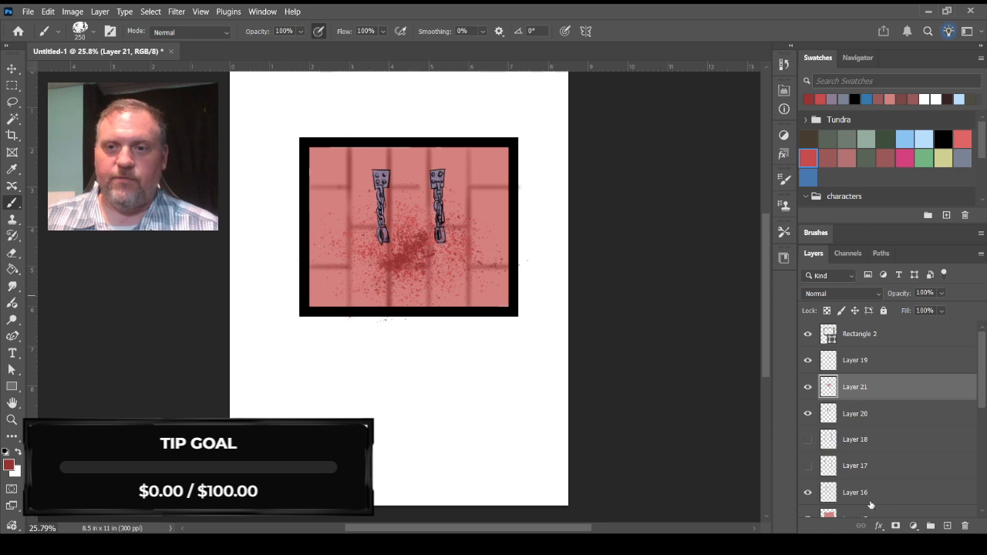
Step: Select Layer 16 and darken the upper-left horizontal slab joint with a soft 62 px brush at 30% flow
left_click(808, 495)
left_click(809, 497)
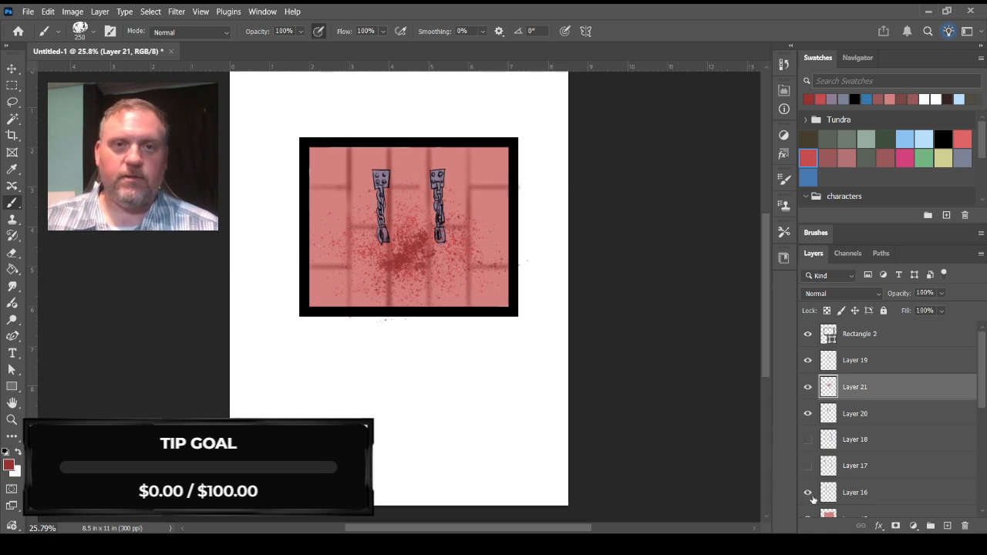
left_click(875, 494)
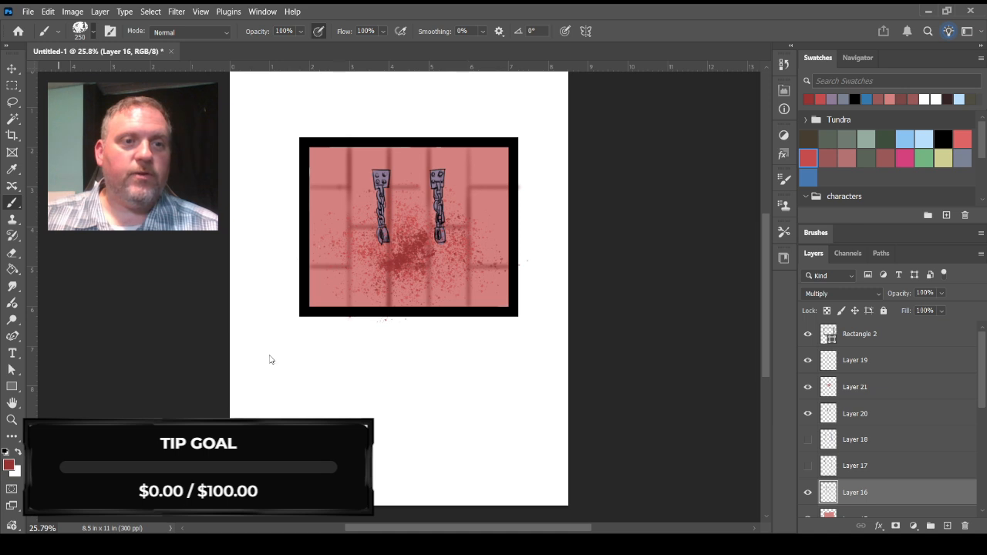
double_click(154, 296)
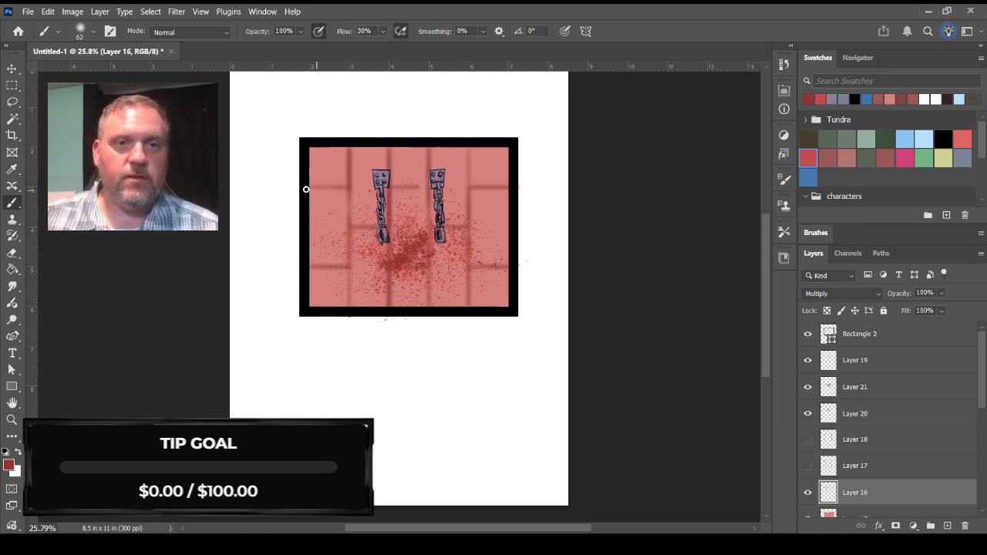
mouse_move(335, 188)
left_mouse_down()
mouse_move(309, 186)
mouse_move(331, 185)
left_mouse_up()
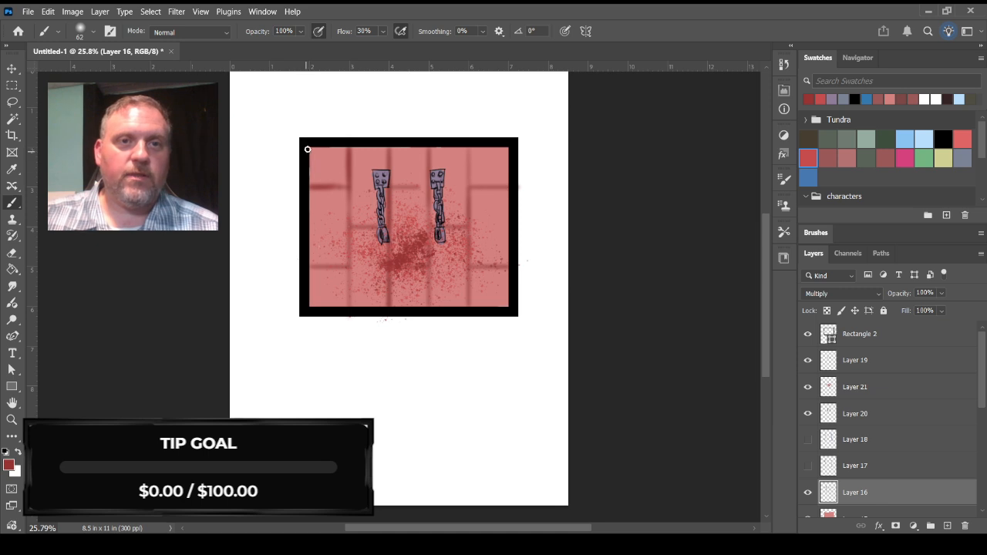
Step: Choose a dark brown-red and shade the slab floor along all four frame edges with a soft 136 px brush at 30% flow
key("i")
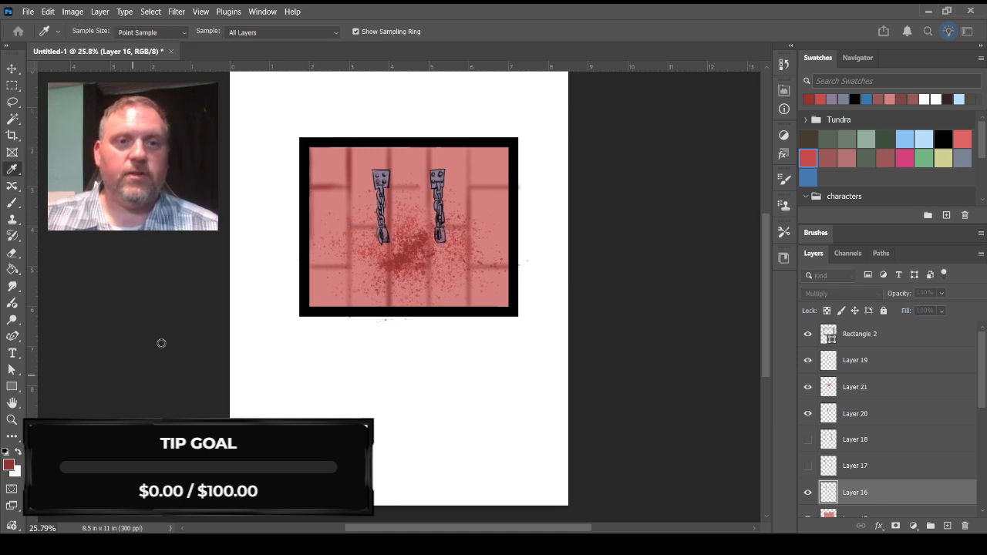
key("Return")
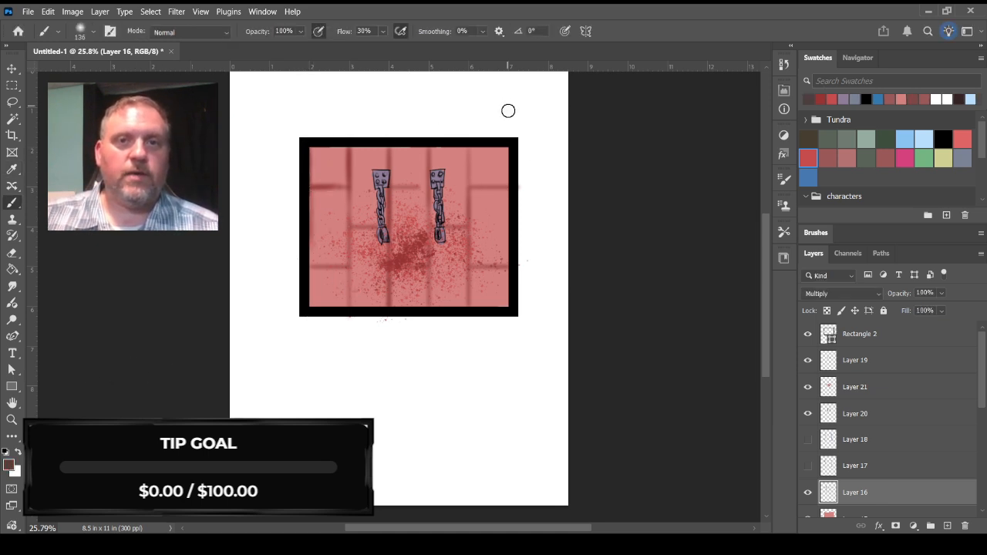
left_click(507, 108)
left_click_drag(308, 154, 307, 296)
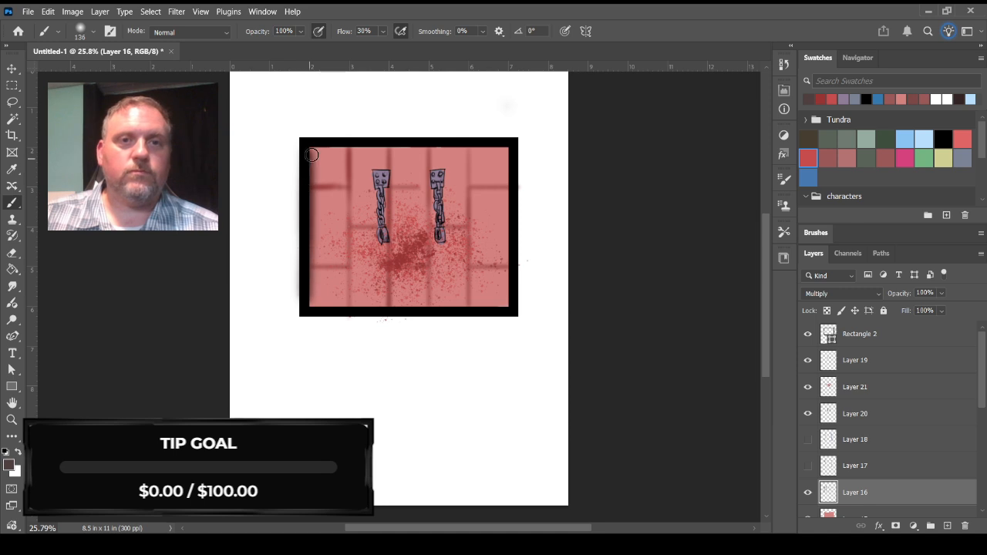
left_click_drag(311, 152, 306, 296)
left_click_drag(505, 146, 502, 272)
left_click_drag(508, 185, 507, 309)
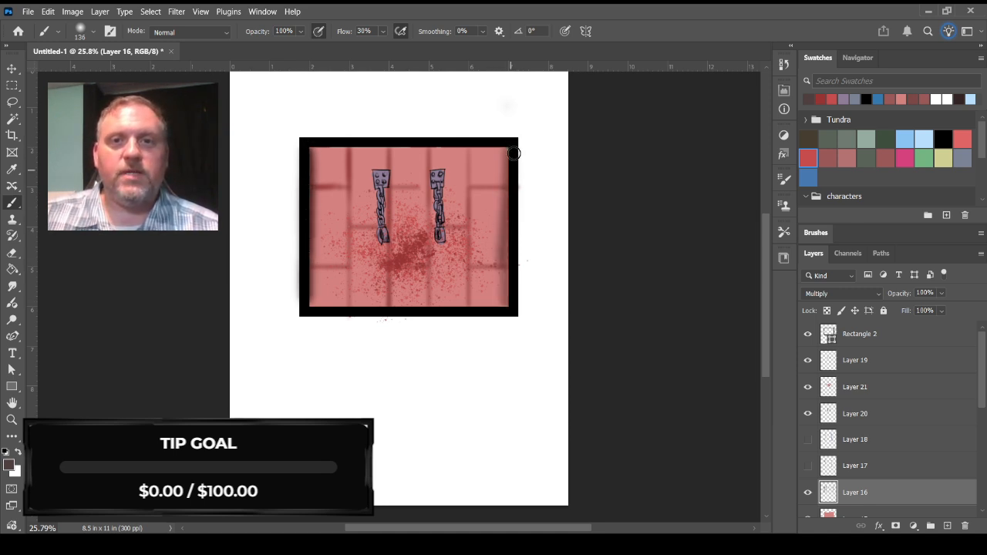
left_click_drag(511, 139, 507, 299)
left_click_drag(307, 146, 522, 149)
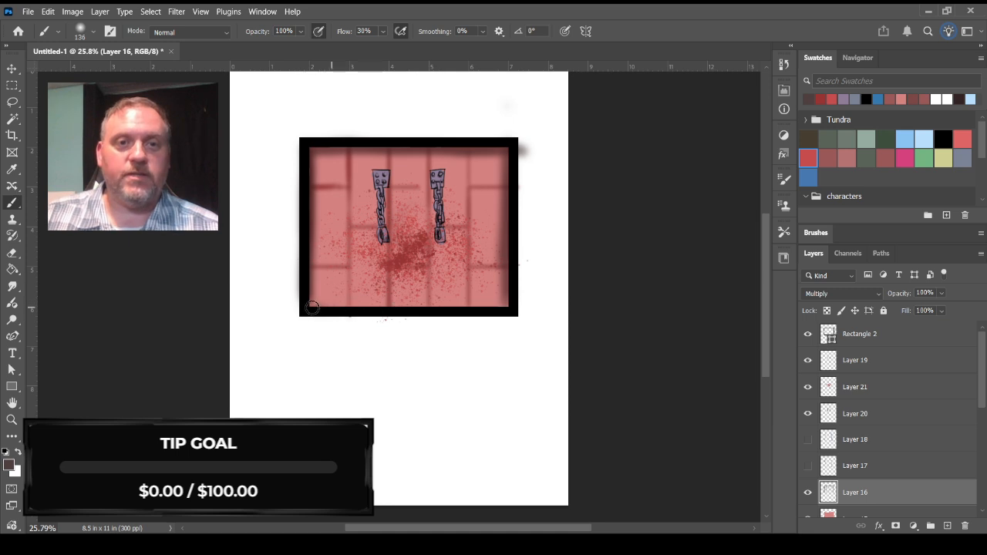
left_click_drag(313, 307, 390, 295)
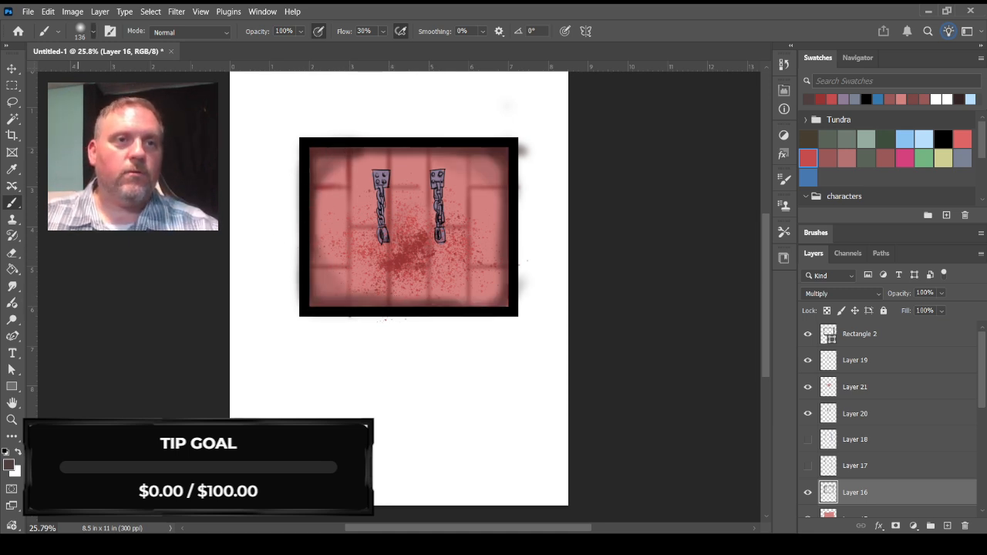
Step: Deepen the edge and corner shading with a soft 259 px brush, moving Layer 16 above Layer 19
left_click(136, 67)
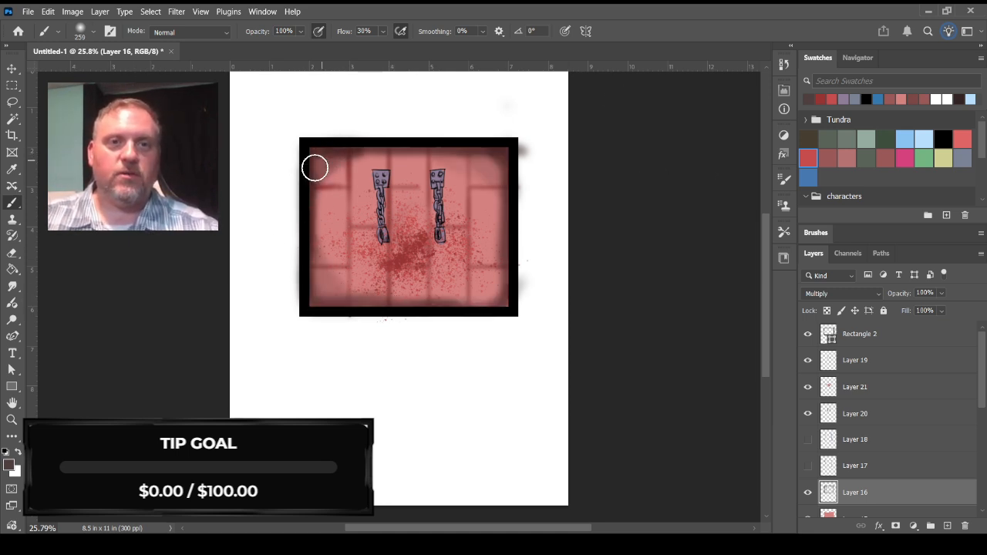
mouse_move(312, 181)
left_mouse_down()
mouse_move(343, 303)
mouse_move(307, 210)
mouse_move(329, 270)
mouse_move(324, 242)
left_mouse_up()
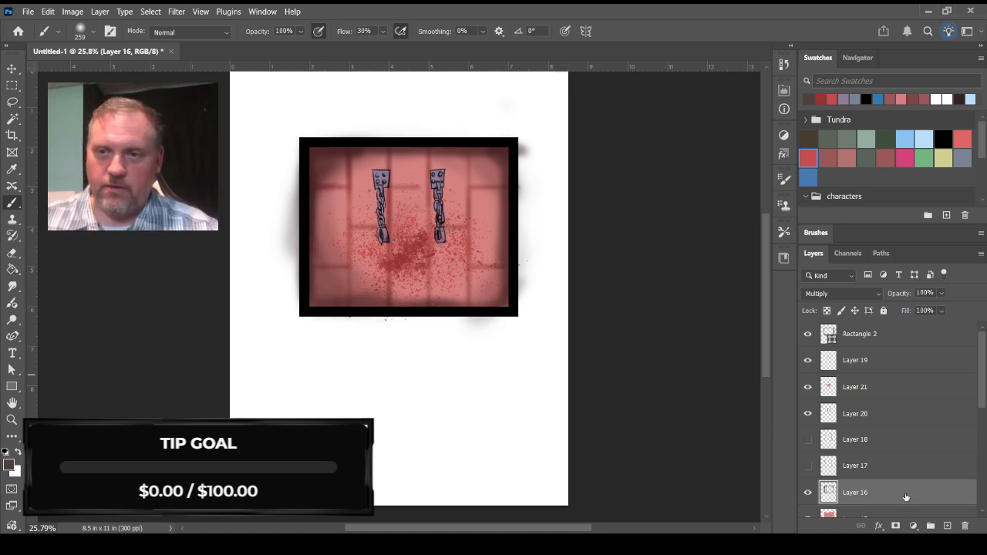
left_click_drag(887, 361, 887, 352)
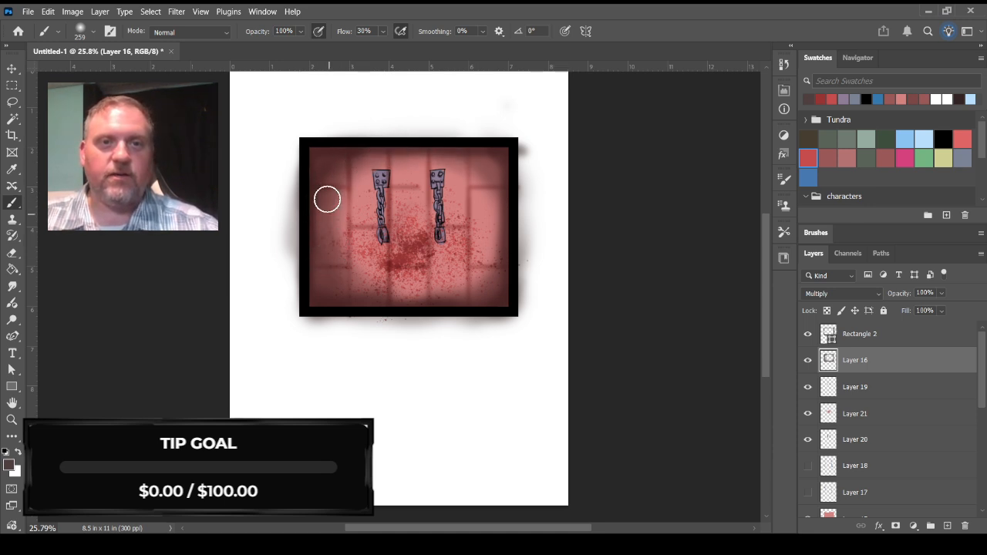
mouse_move(314, 291)
left_mouse_down()
mouse_move(510, 225)
mouse_move(316, 163)
mouse_move(324, 150)
mouse_move(314, 173)
mouse_move(312, 289)
left_mouse_up()
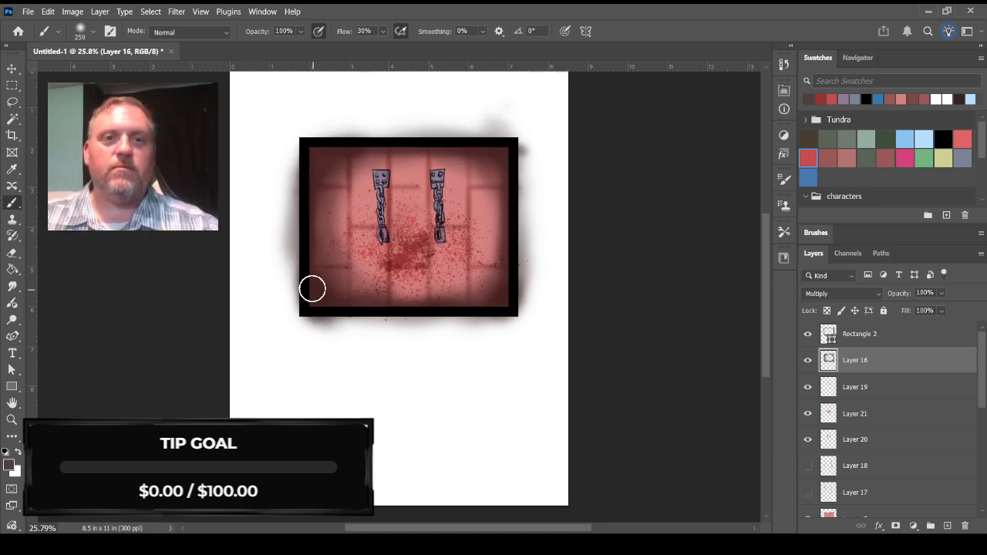
mouse_move(505, 306)
left_mouse_down()
mouse_move(388, 313)
mouse_move(324, 302)
mouse_move(445, 302)
mouse_move(511, 262)
mouse_move(506, 180)
mouse_move(520, 210)
mouse_move(463, 169)
mouse_move(340, 258)
mouse_move(381, 287)
mouse_move(501, 292)
left_mouse_up()
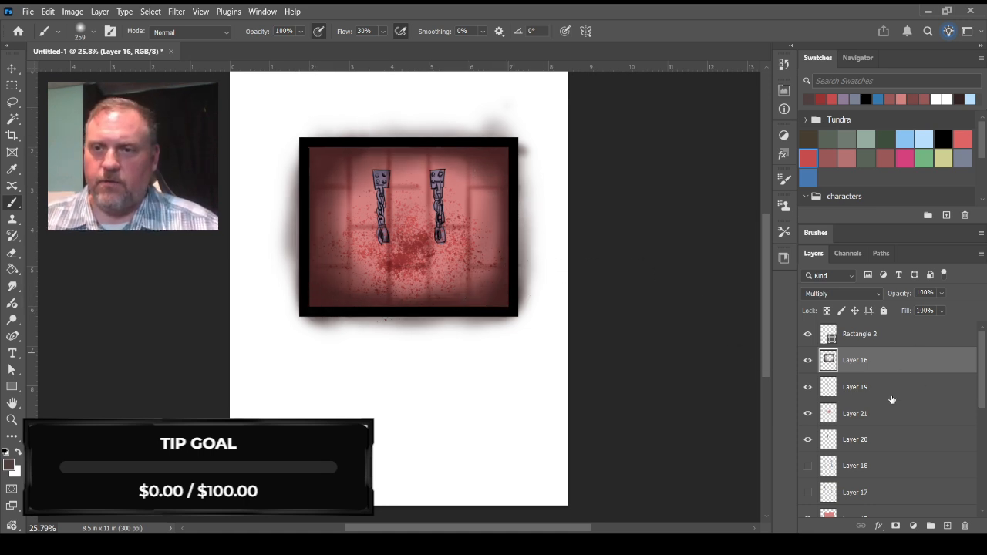
Step: Select Layer 20 and set the foreground colour to a lighter purple with an 18 px brush for the chains
left_click(809, 389)
left_click(809, 389)
left_click(851, 440)
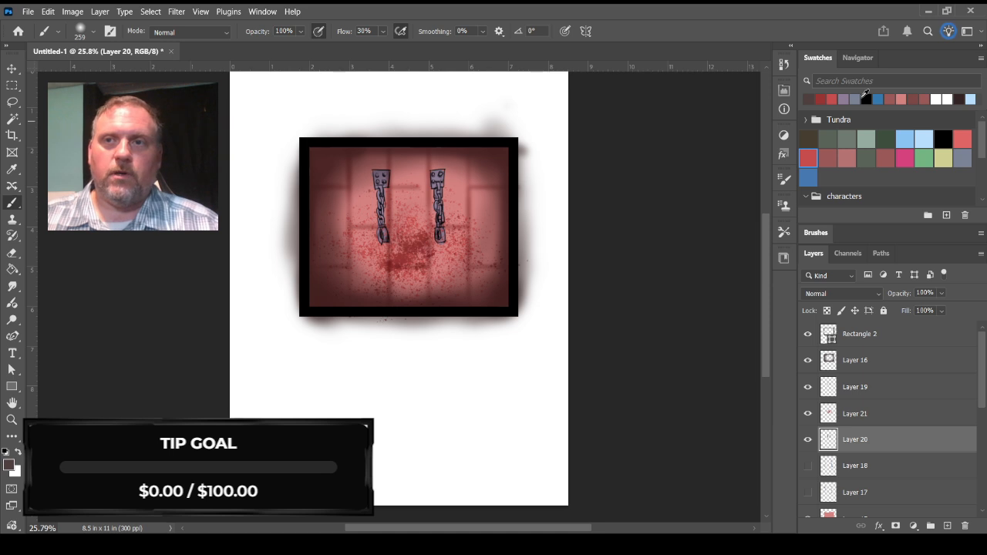
left_click(854, 99)
left_click(855, 100)
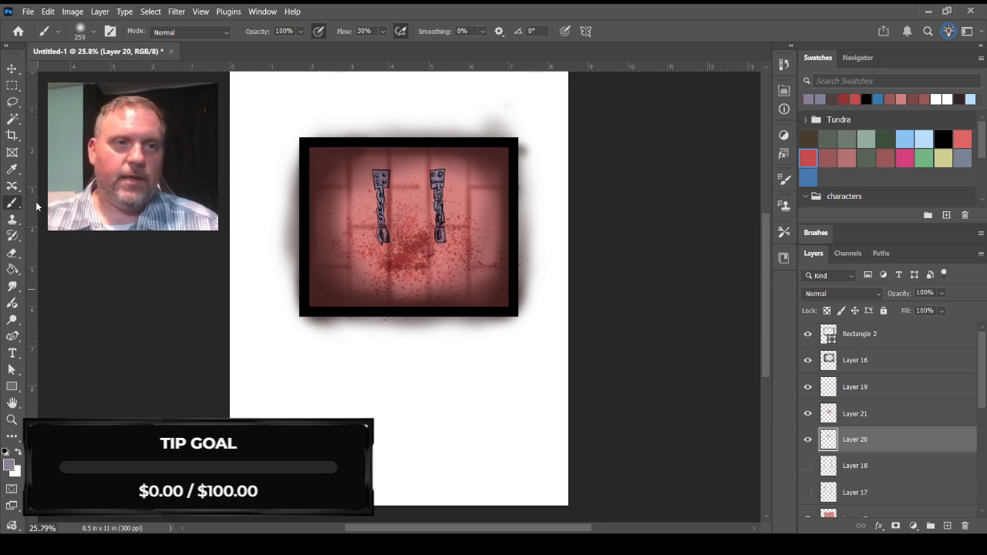
left_click(11, 468)
left_click(128, 331)
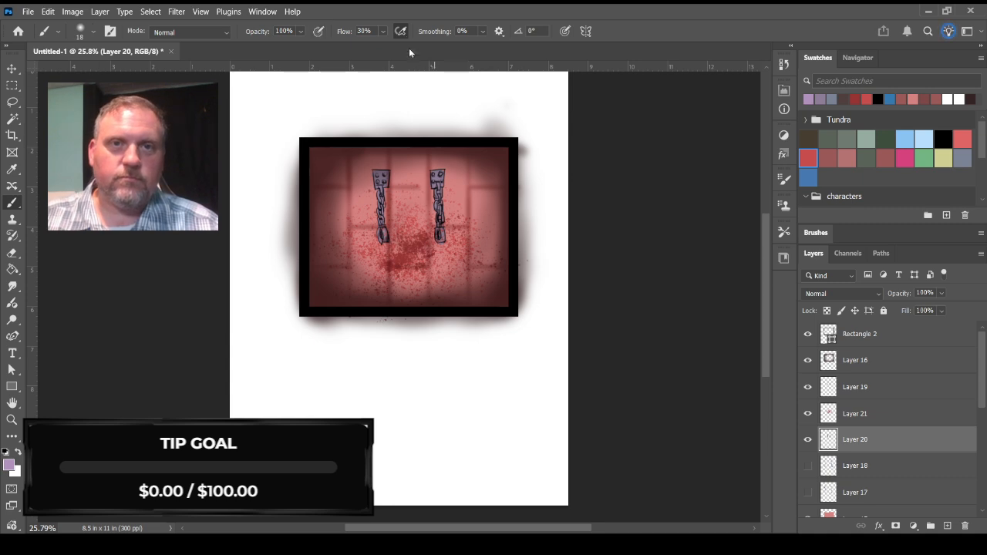
Step: Select Layer 21 and erase the blood spatter overlapping the chains and shackles with a soft 39 px eraser
key("ctrl+plus")
key("ctrl+plus")
key("ctrl+plus")
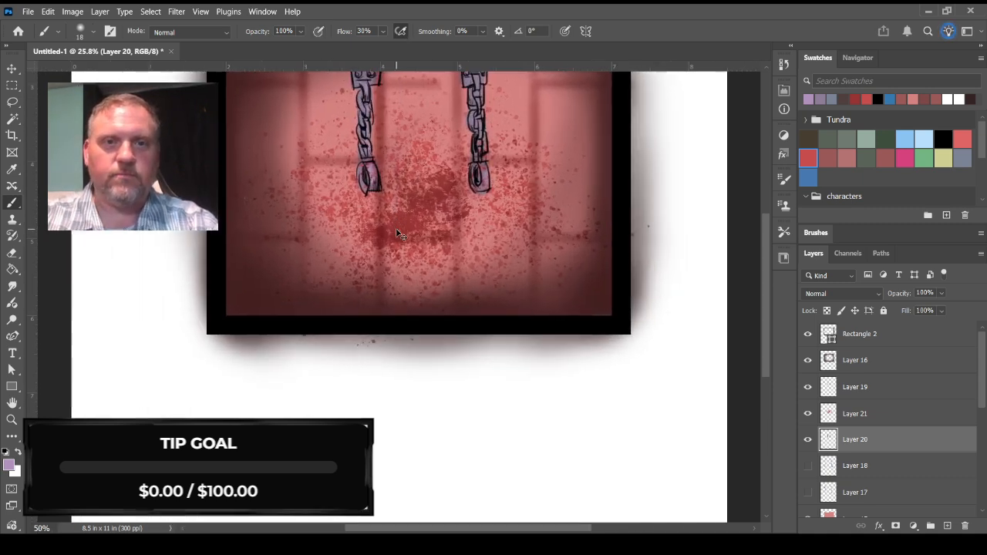
scroll(398, 234, "up", 4)
left_click(808, 414)
left_click(856, 414)
key("e")
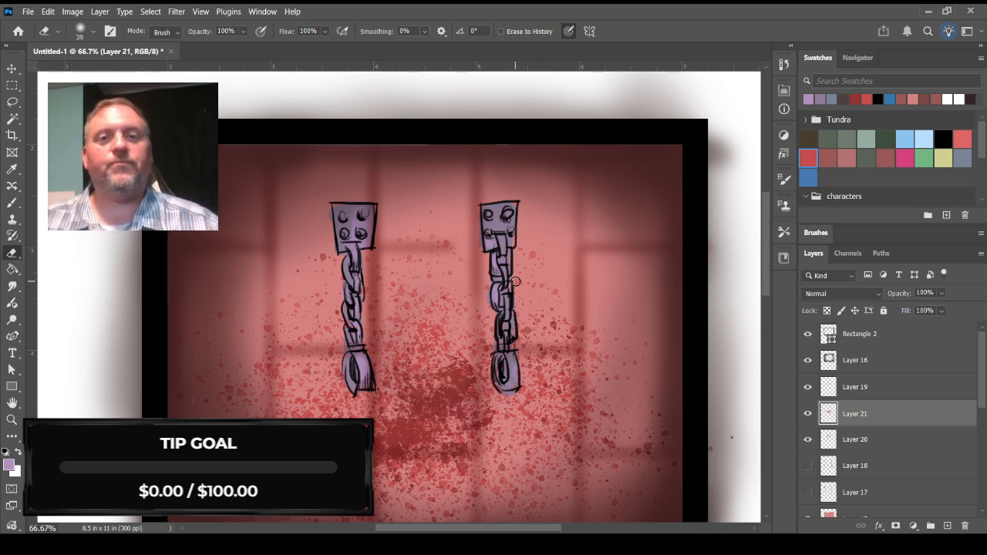
Step: Add a layer above Layer 19 and set its blend mode to Linear Dodge (Add)
left_click(945, 389)
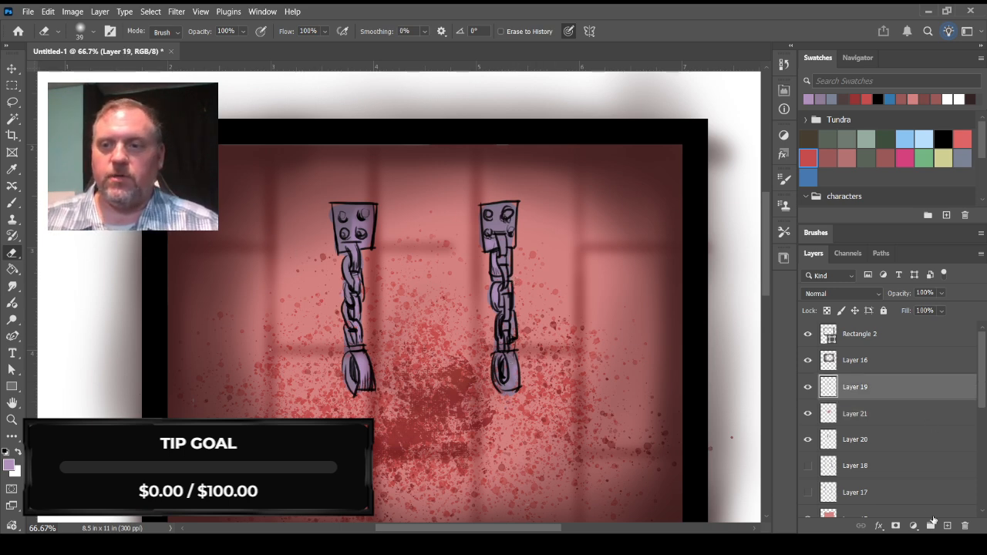
left_click(946, 525)
left_click(876, 293)
left_click(853, 310)
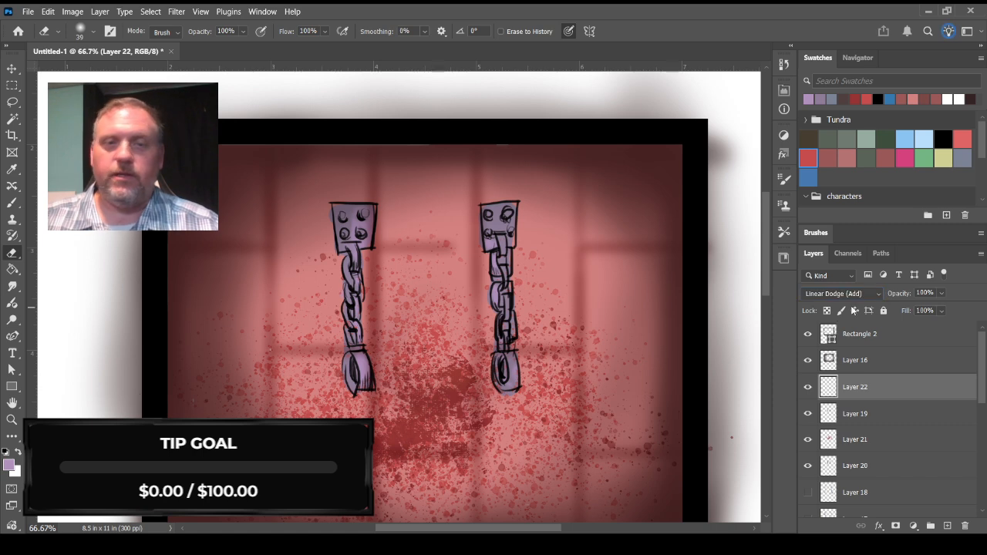
Step: Paint light purple highlights on both chains, shackles and brackets with an 18 px brush, adding a broader glow with a 78 px brush
key("b")
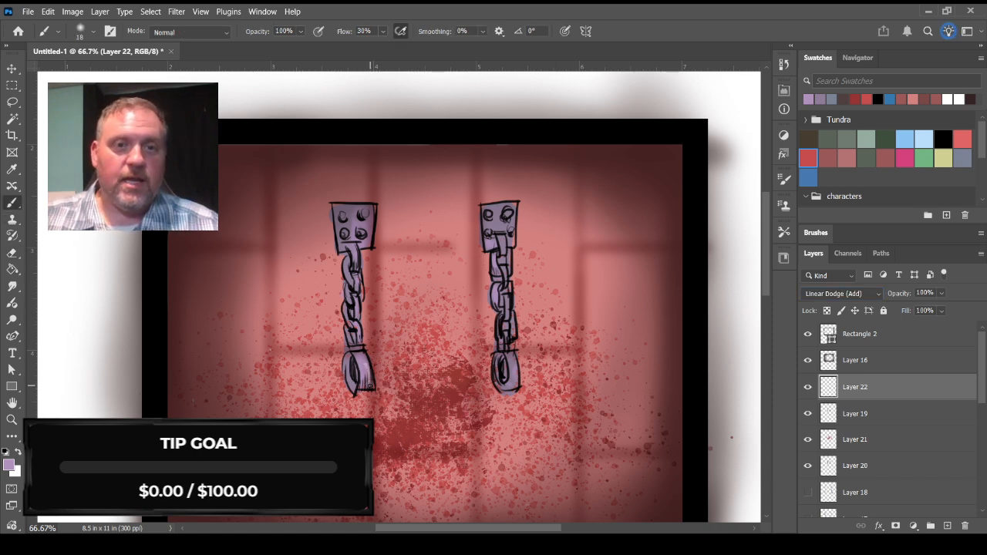
left_click_drag(366, 387, 361, 276)
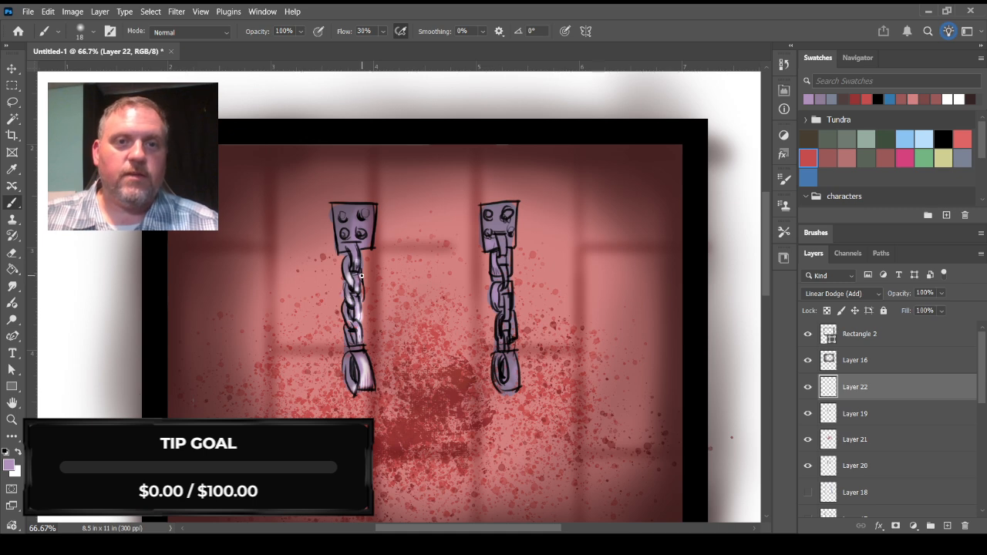
mouse_move(502, 359)
left_mouse_down()
mouse_move(505, 381)
mouse_move(513, 363)
left_mouse_up()
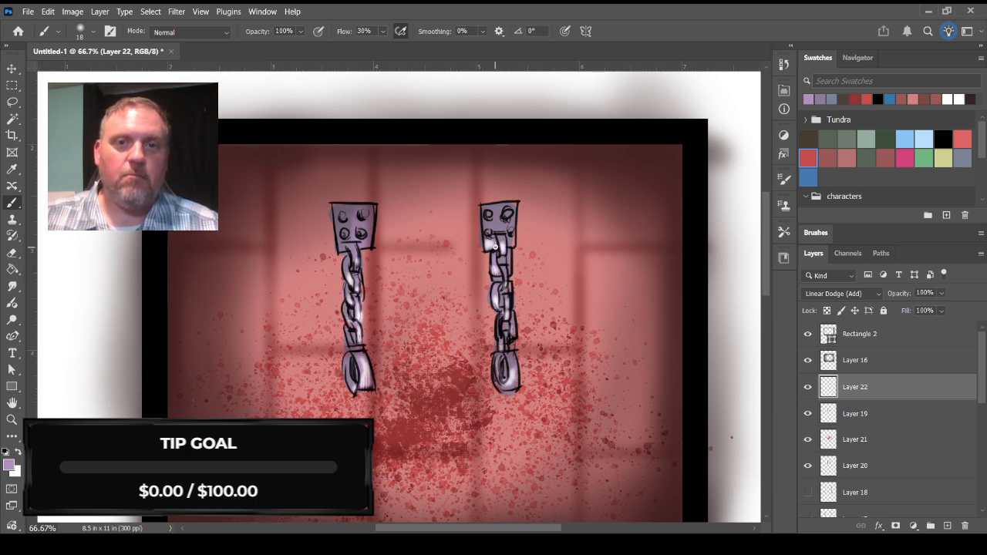
left_click_drag(498, 228, 495, 208)
left_click_drag(353, 241, 359, 208)
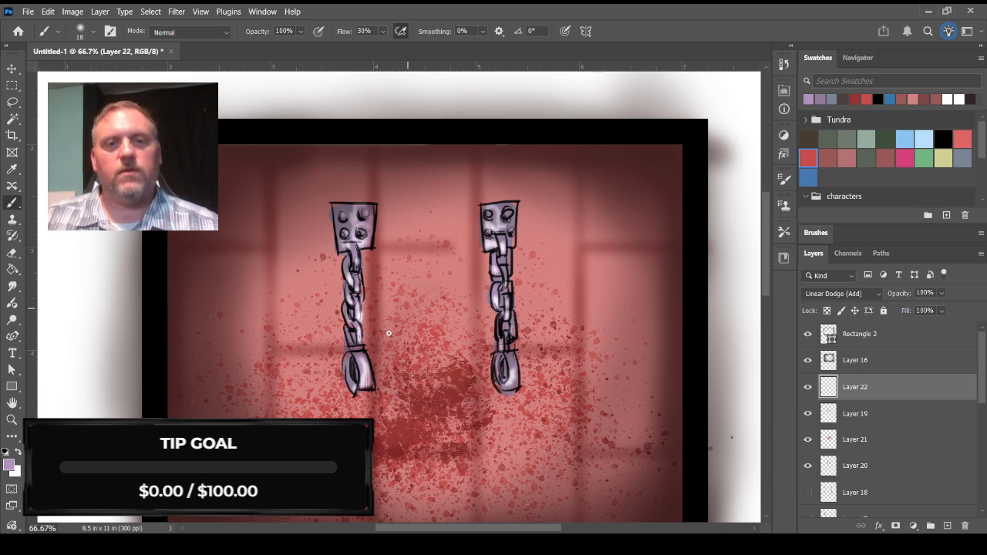
left_click_drag(349, 329, 350, 338)
left_click_drag(350, 366, 351, 378)
left_click(93, 32)
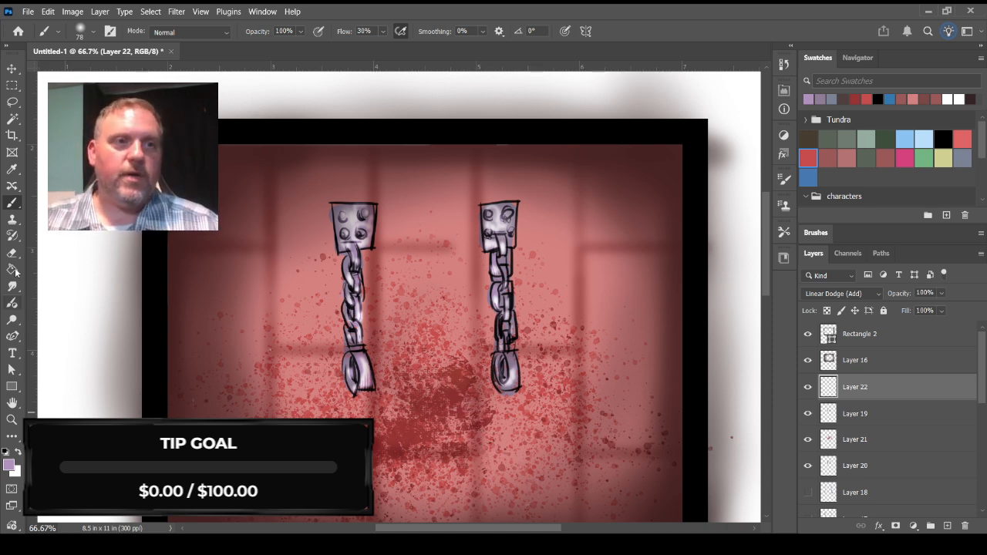
Step: Sample the floor's red and try highlighting the slab edges beside the joints with a soft 78 px brush
left_click(11, 169)
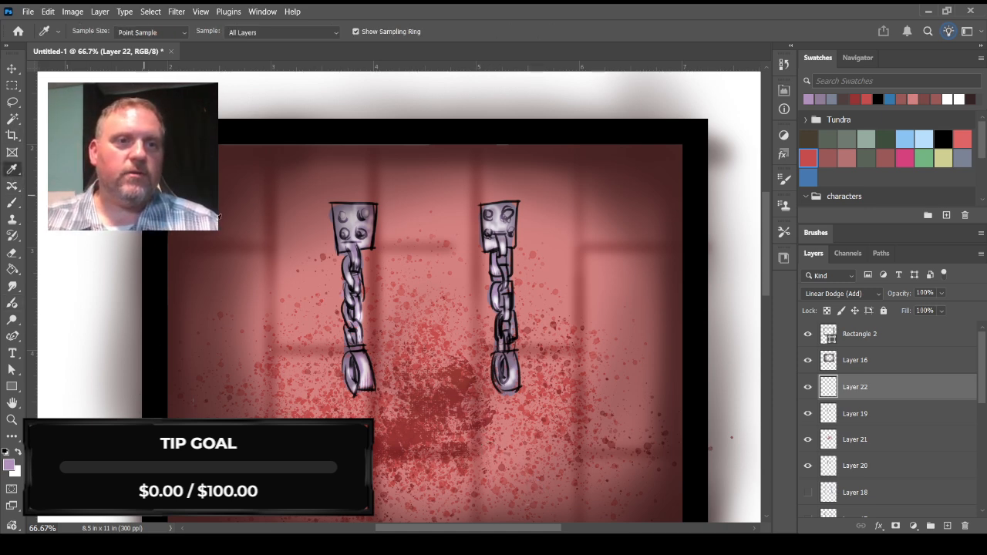
left_click(232, 304)
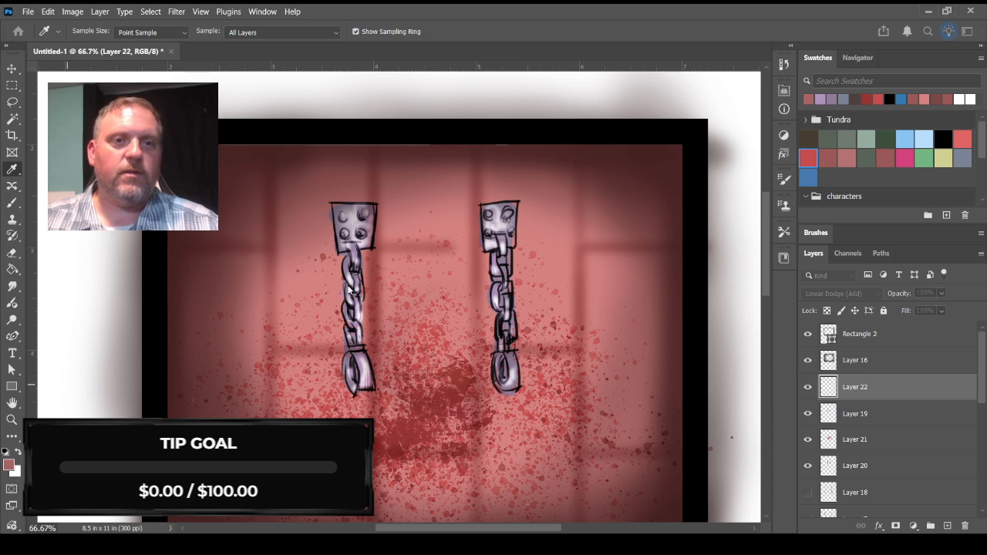
key("b")
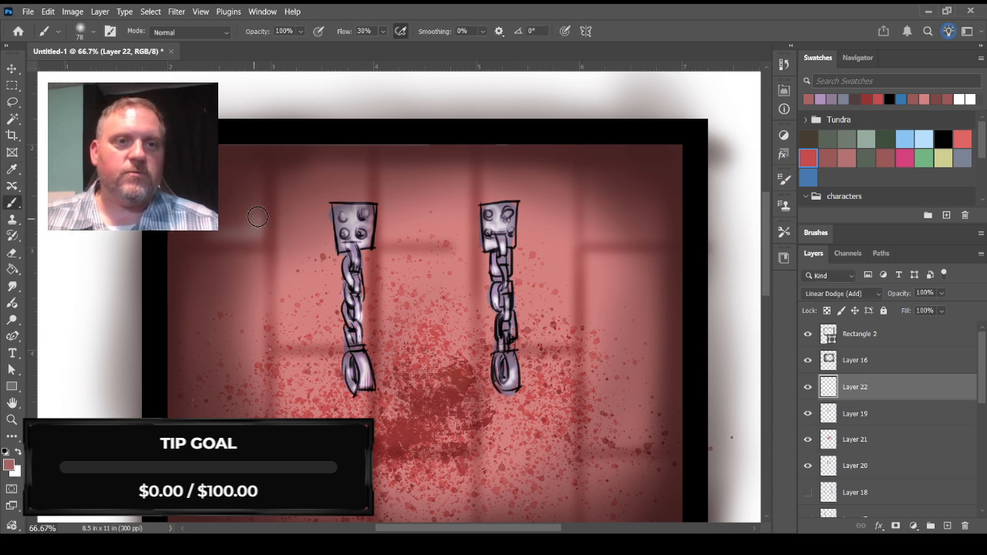
scroll(344, 275, "down", 5)
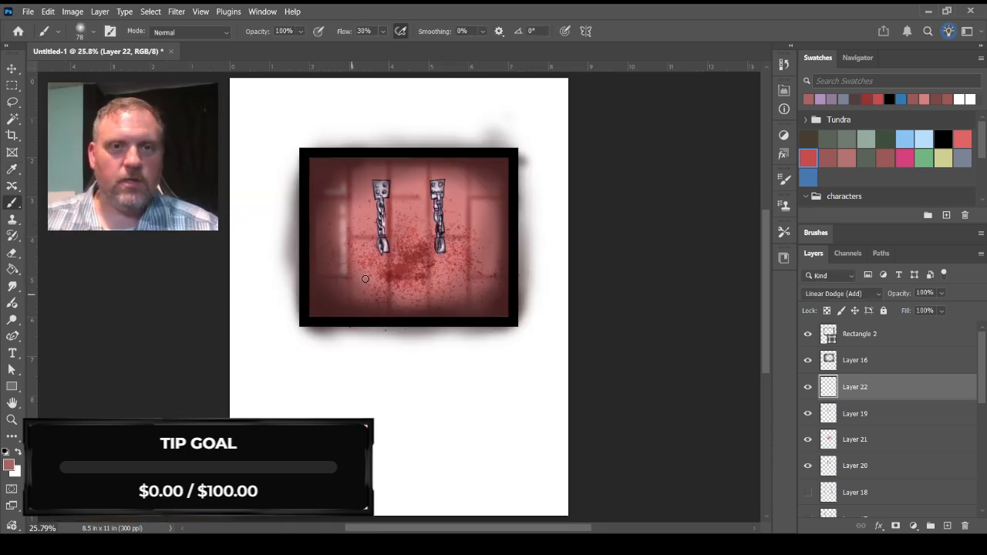
left_click_drag(364, 234, 354, 204)
mouse_move(396, 193)
left_mouse_down()
mouse_move(415, 193)
mouse_move(423, 240)
left_mouse_up()
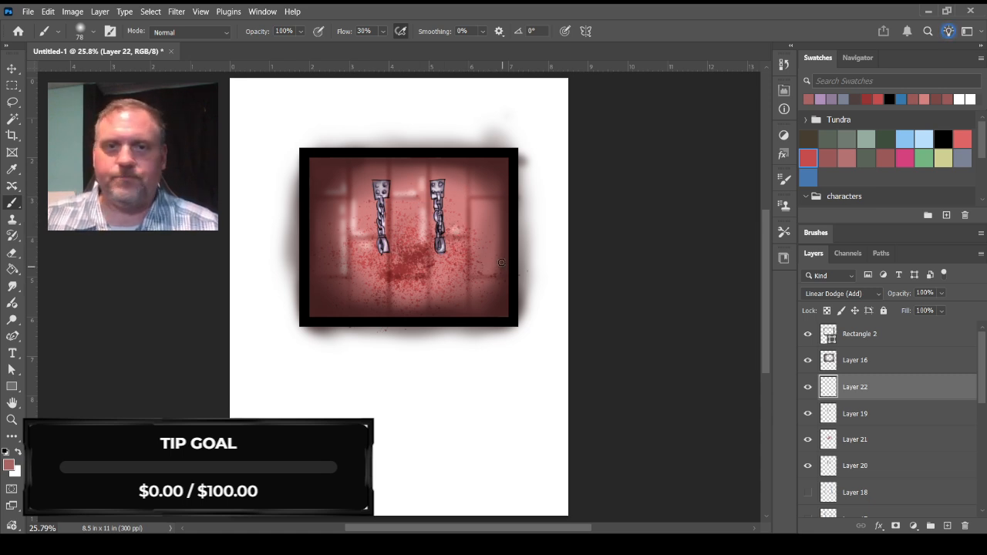
left_click_drag(492, 204, 473, 268)
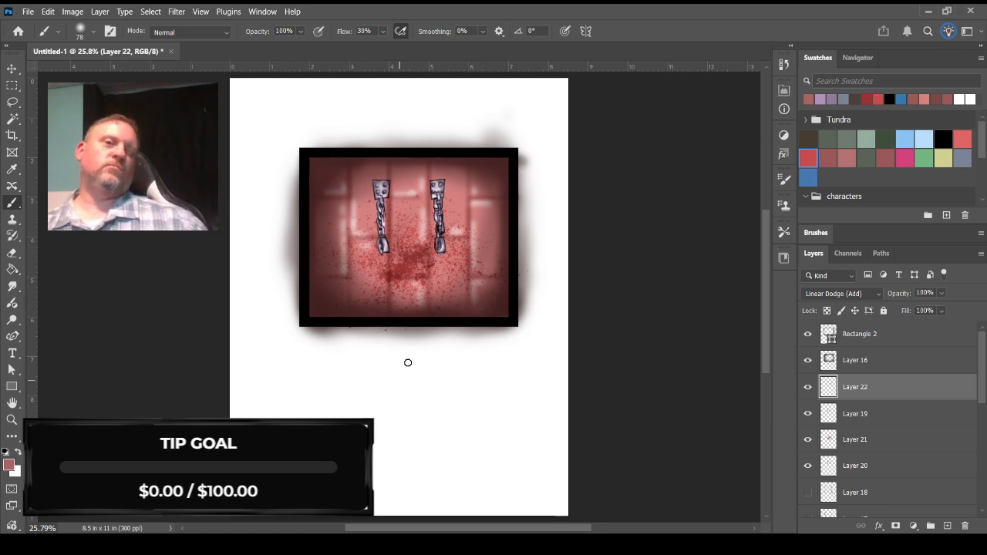
Step: Choose a darker muted red, undo the bright joint highlights and softly lighten the slab faces with pressure-controlled opacity
left_click(10, 468)
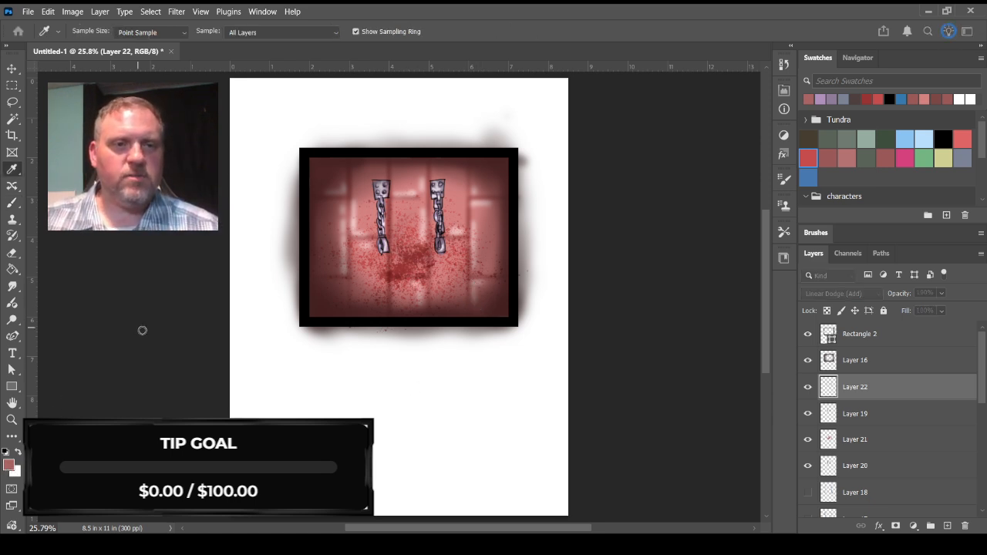
left_click(144, 361)
left_click(476, 212)
left_click_drag(475, 216, 476, 238)
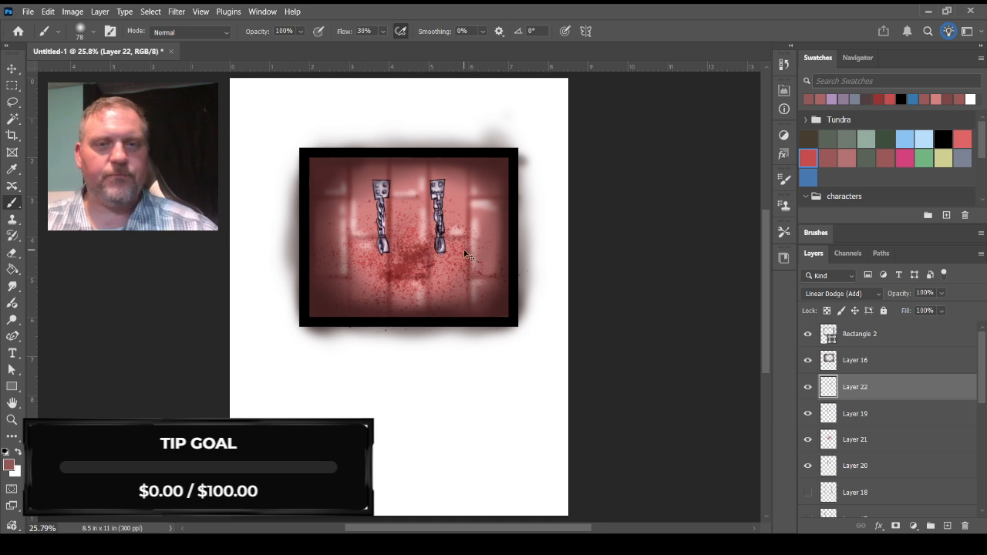
key("ctrl+z")
left_click(10, 467)
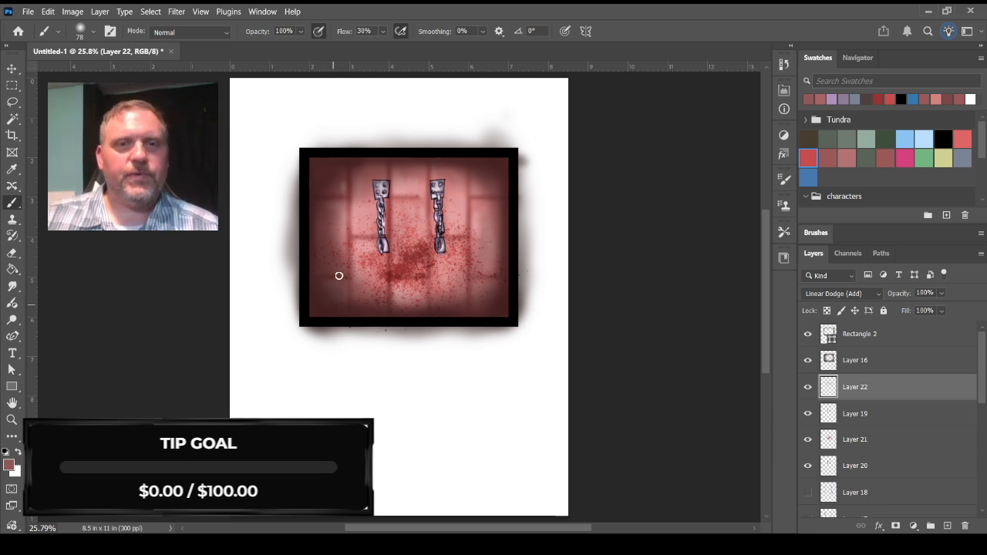
Step: Select Layer 16, paint dark red-brown cracks and chipped corners on the slabs with a soft 37 px brush, and hide Layer 22
left_click(808, 441)
left_click(808, 441)
left_click(854, 360)
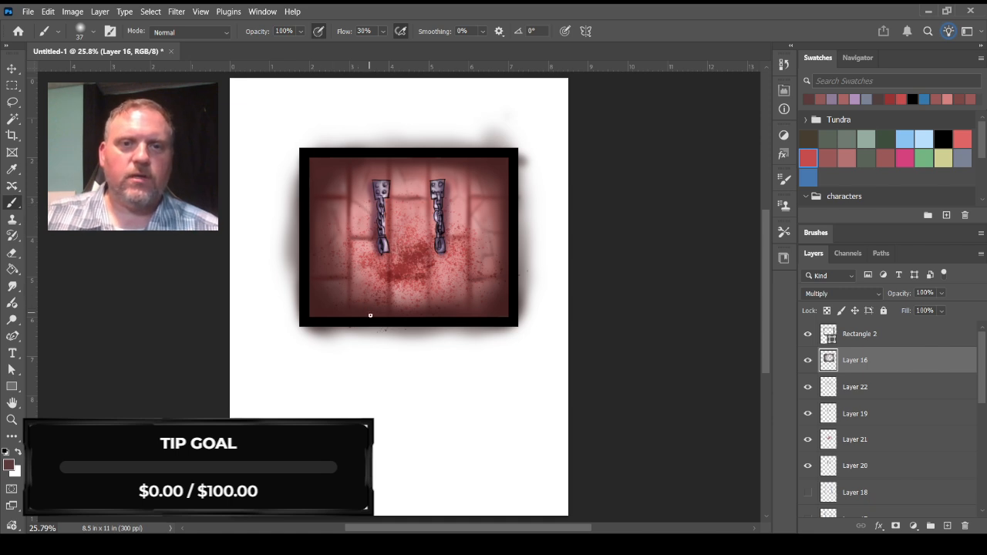
left_click_drag(408, 200, 417, 211)
mouse_move(473, 201)
left_mouse_down()
mouse_move(489, 233)
mouse_move(473, 262)
left_mouse_up()
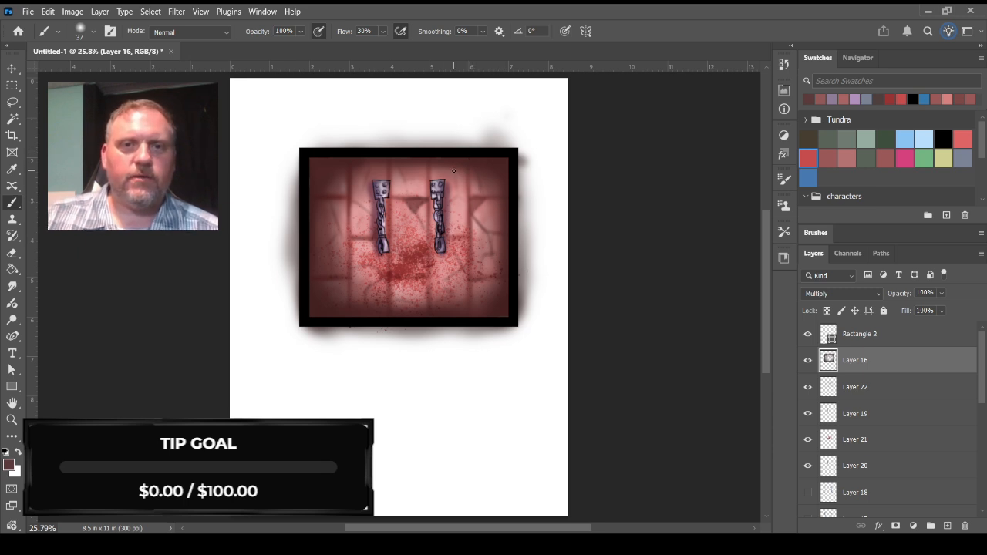
left_click(809, 388)
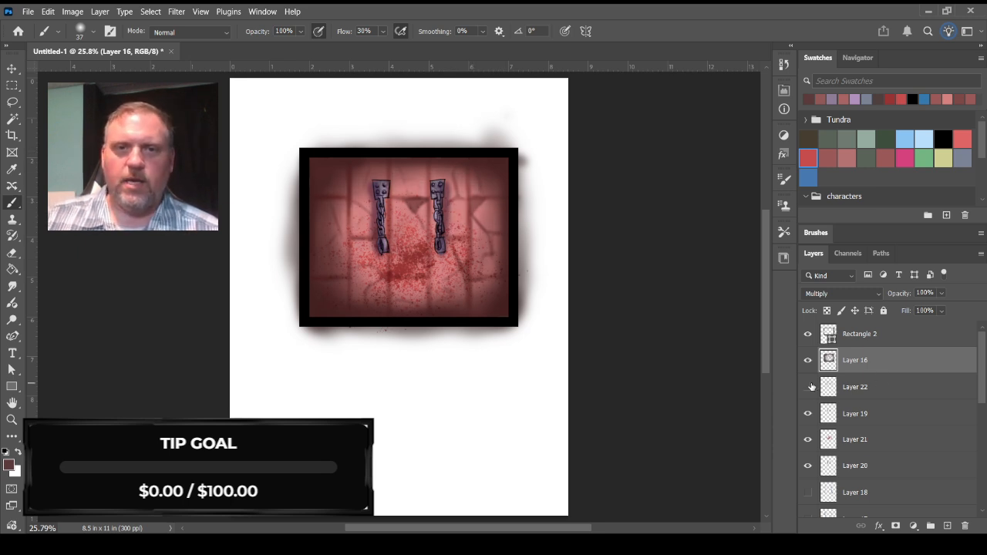
Step: Show Layer 22 and lighten the slab faces with the floor's sampled muted red, then paint extra dark cracks and chipped corners on Layer 19
left_click(880, 388)
left_click(808, 387)
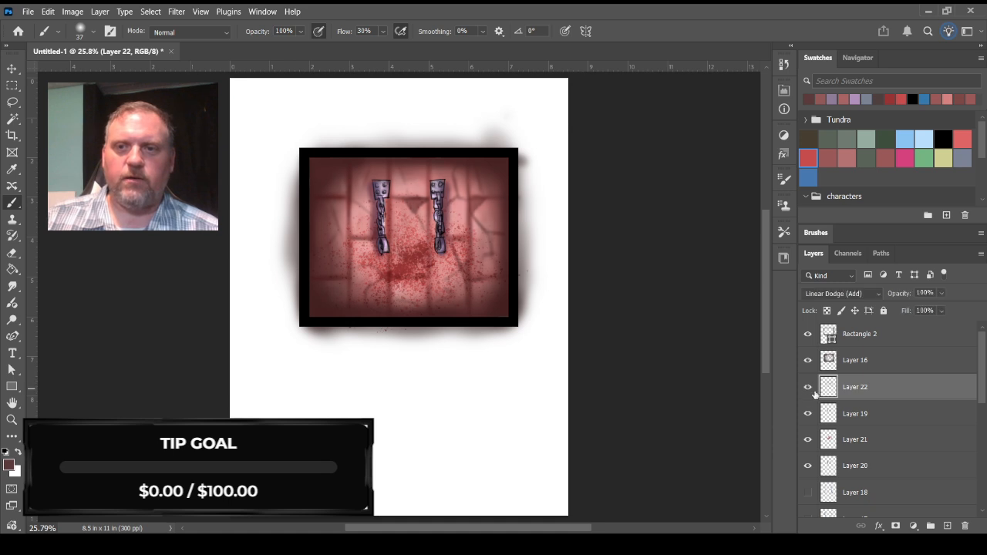
key("i")
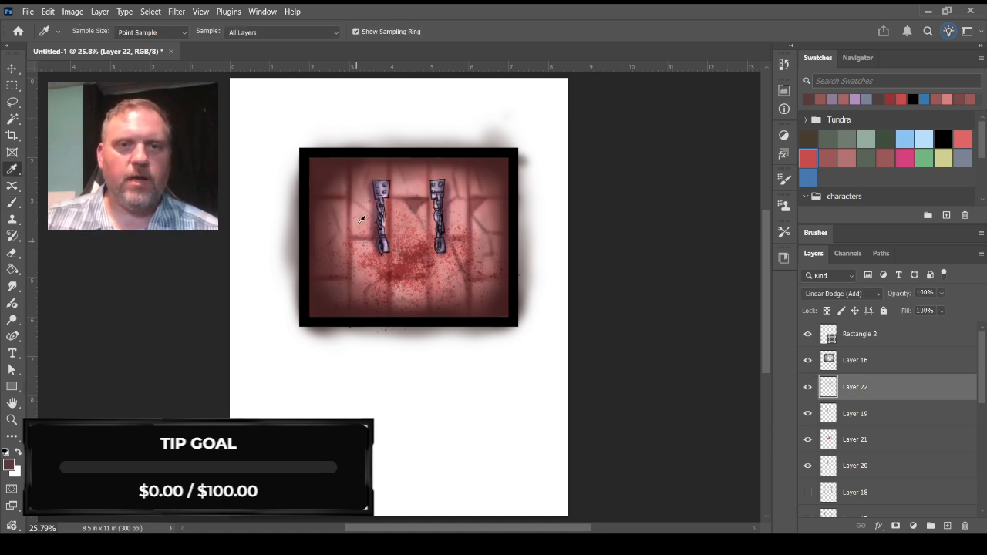
left_click(326, 231)
left_click(11, 202)
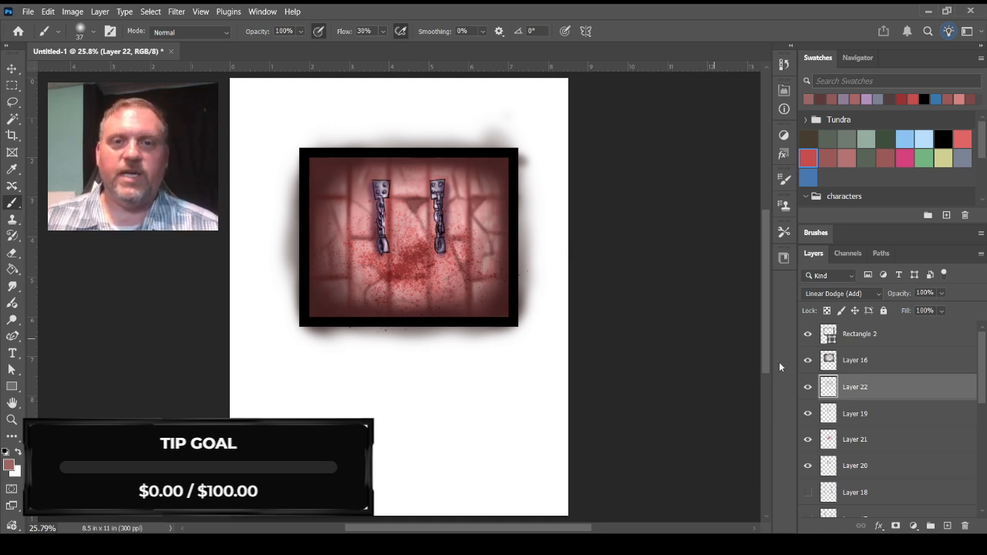
left_click(886, 409)
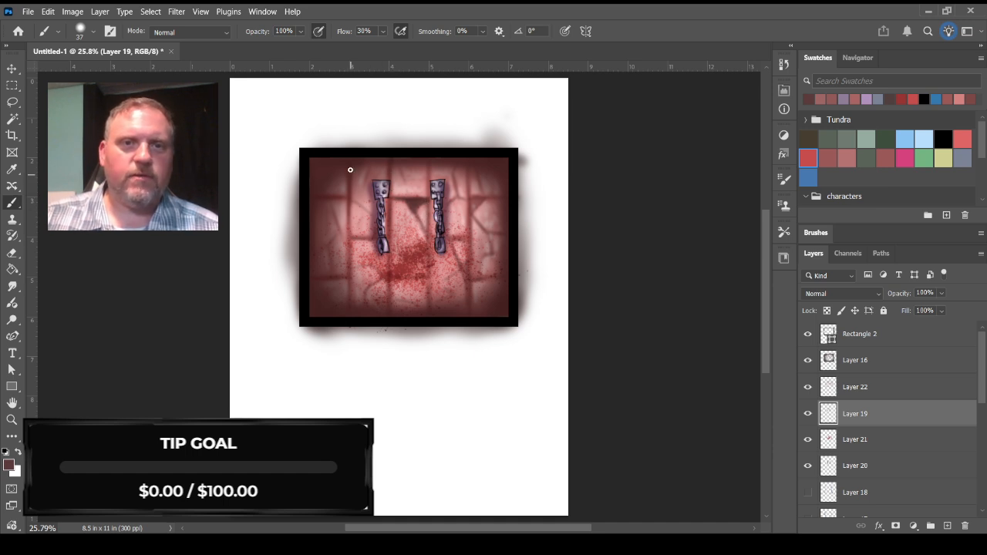
Step: On Layer 16, erase the dark shading that spills outside all four sides of the black frame with a soft 117 px eraser
left_click(13, 253)
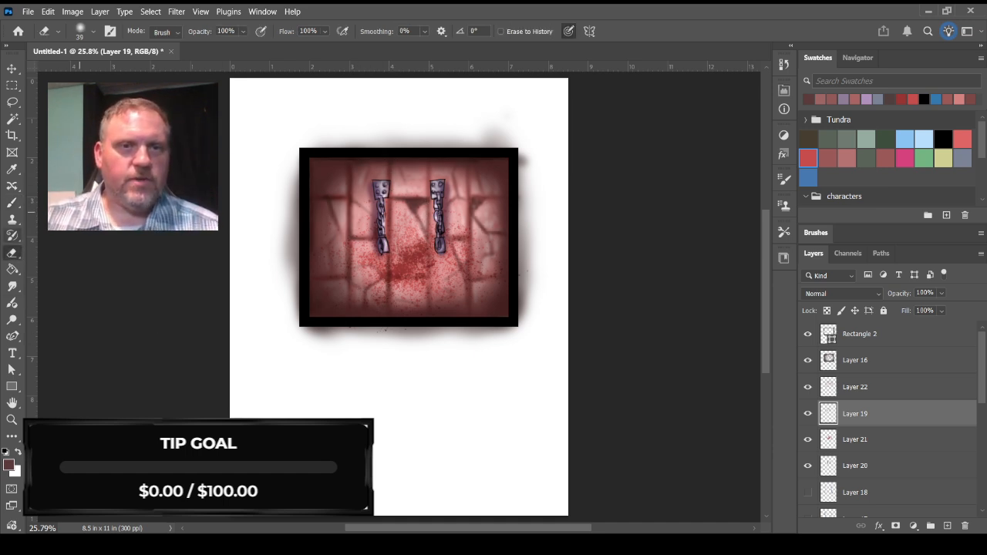
left_click(898, 387)
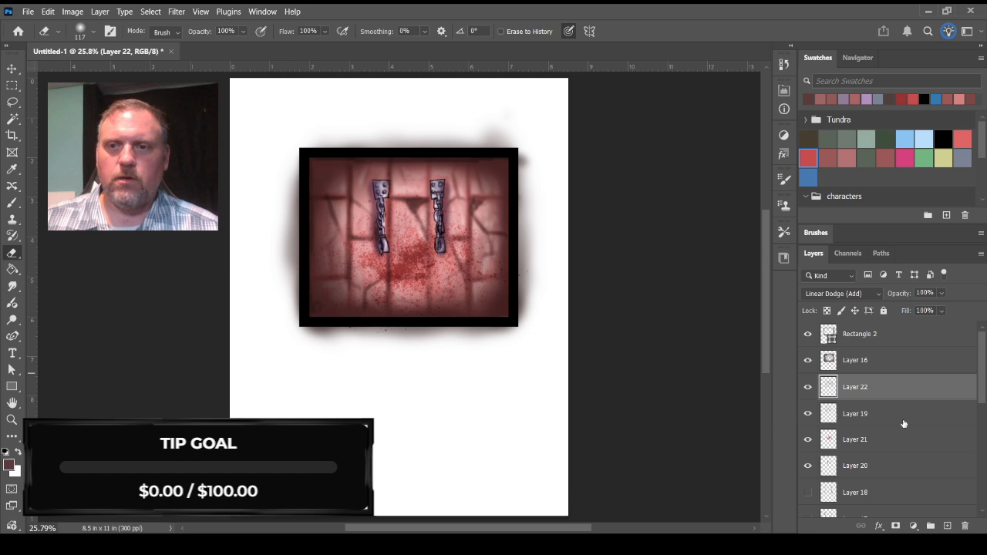
left_click(887, 361)
mouse_move(287, 264)
left_mouse_down()
mouse_move(297, 209)
mouse_move(282, 245)
mouse_move(293, 224)
mouse_move(295, 318)
mouse_move(289, 271)
mouse_move(306, 261)
left_mouse_up()
mouse_move(359, 163)
left_mouse_down()
mouse_move(321, 142)
mouse_move(527, 143)
mouse_move(524, 122)
mouse_move(478, 136)
left_mouse_up()
mouse_move(530, 208)
left_mouse_down()
mouse_move(517, 211)
mouse_move(527, 267)
mouse_move(525, 244)
mouse_move(540, 265)
mouse_move(525, 288)
left_mouse_up()
mouse_move(378, 346)
left_mouse_down()
mouse_move(298, 334)
mouse_move(425, 328)
mouse_move(343, 351)
left_mouse_up()
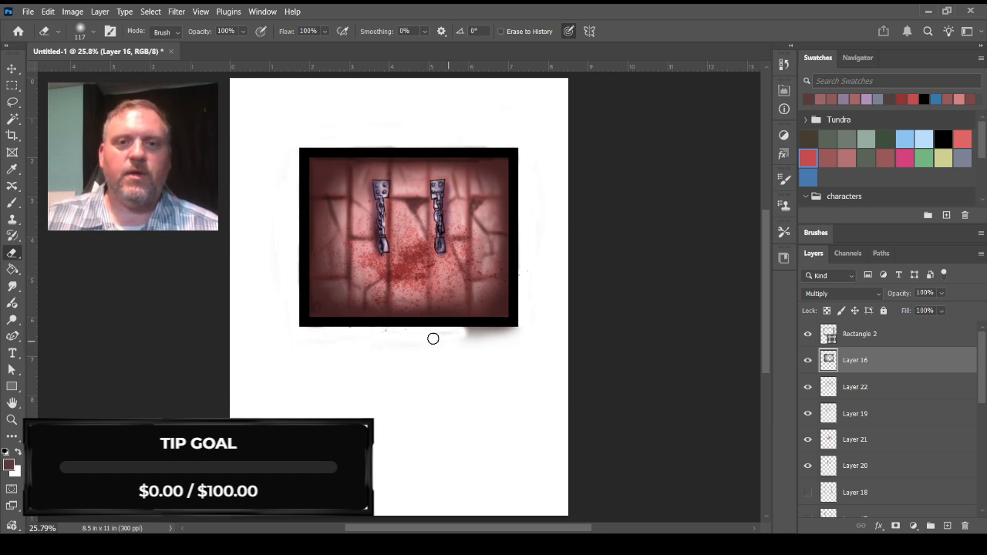
mouse_move(431, 337)
left_mouse_down()
mouse_move(533, 337)
mouse_move(530, 330)
left_mouse_up()
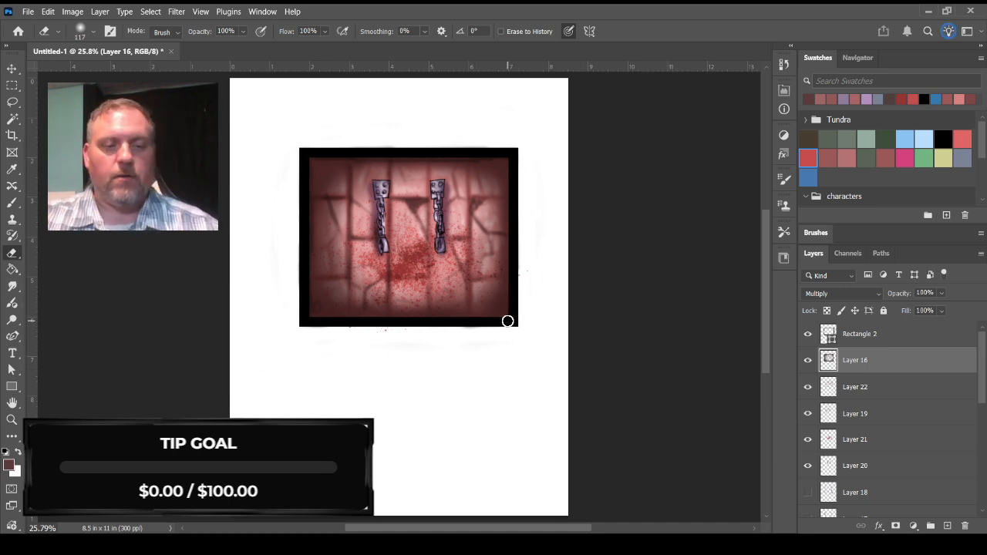
Step: Using the grid temporarily, outline a rectangle about 5.5 by 0.75 in beneath the frame with the 37 px dark red-brown brush, erasing the stray corner stroke
key("ctrl+apostrophe")
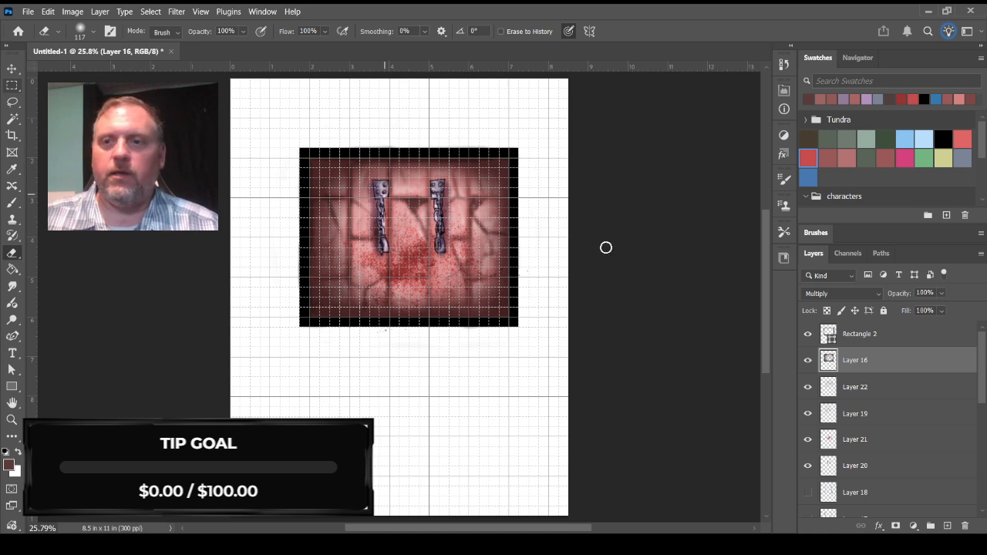
left_click(12, 203)
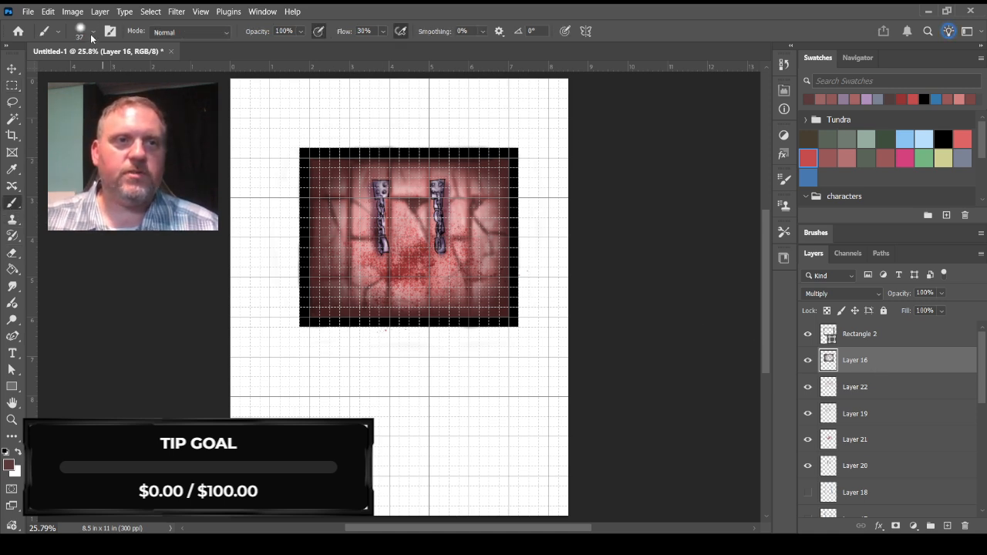
left_click_drag(518, 327, 519, 358)
mouse_move(299, 327)
left_mouse_down()
mouse_move(300, 357)
mouse_move(300, 341)
mouse_move(300, 357)
mouse_move(519, 358)
left_mouse_up()
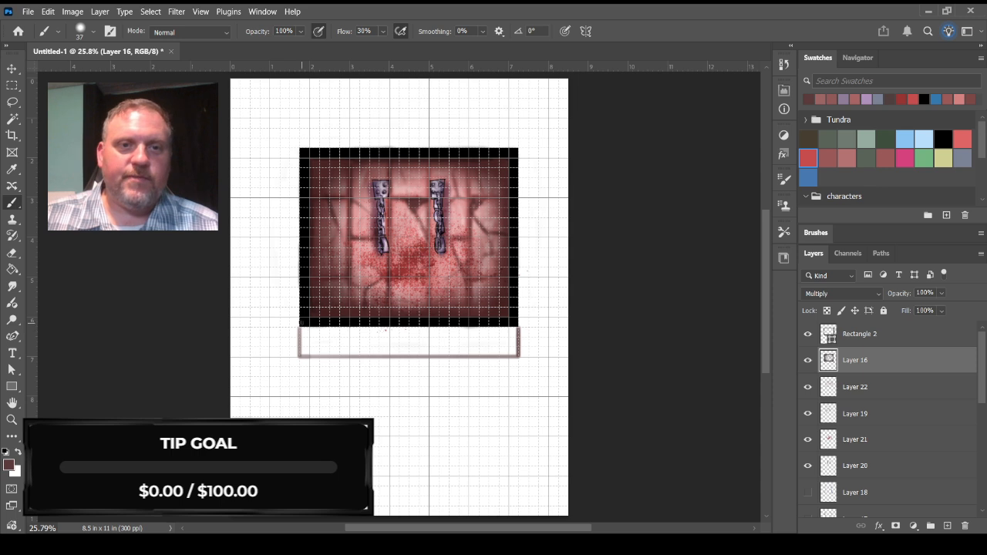
mouse_move(301, 322)
left_mouse_down()
mouse_move(301, 356)
mouse_move(333, 357)
mouse_move(424, 356)
mouse_move(518, 322)
mouse_move(518, 358)
left_mouse_up()
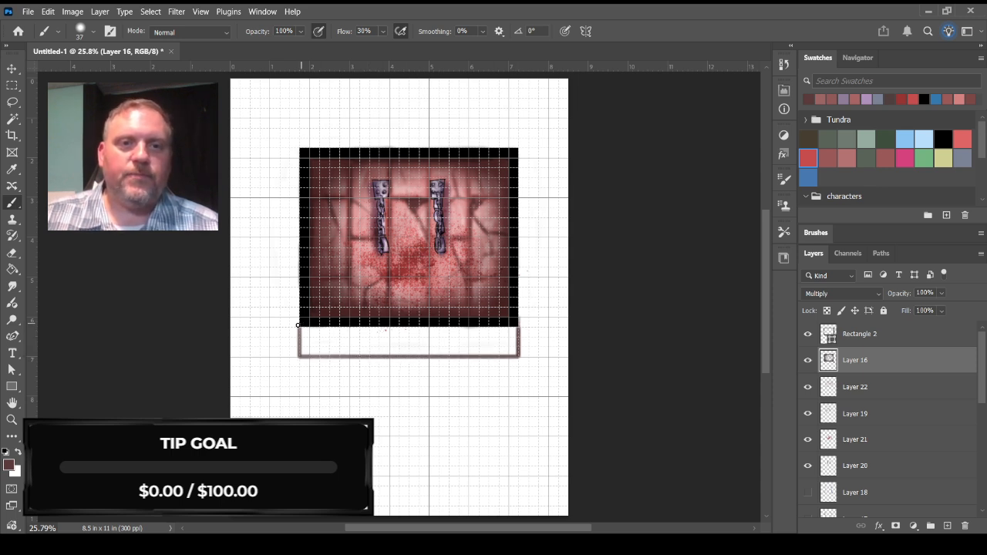
left_click_drag(297, 325, 510, 325)
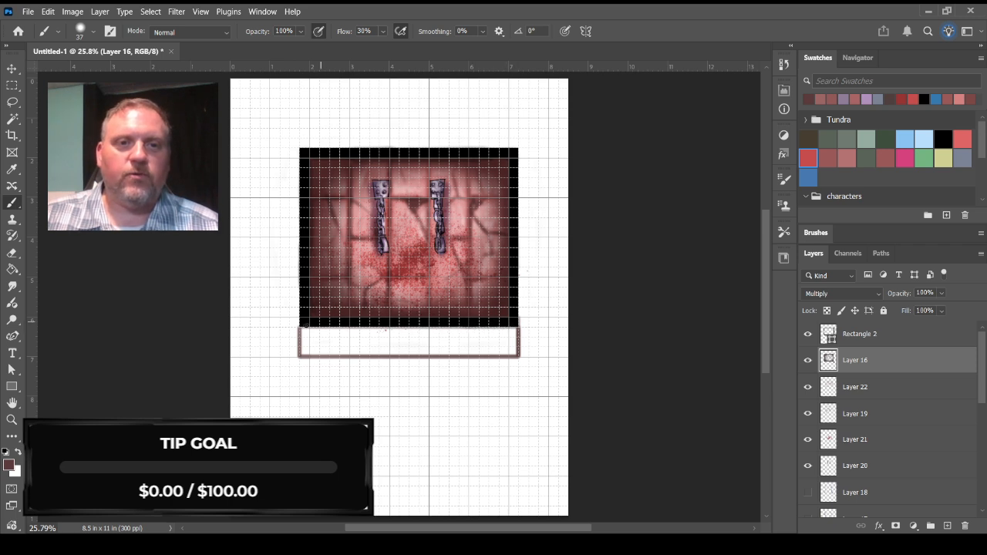
left_click_drag(307, 328, 514, 330)
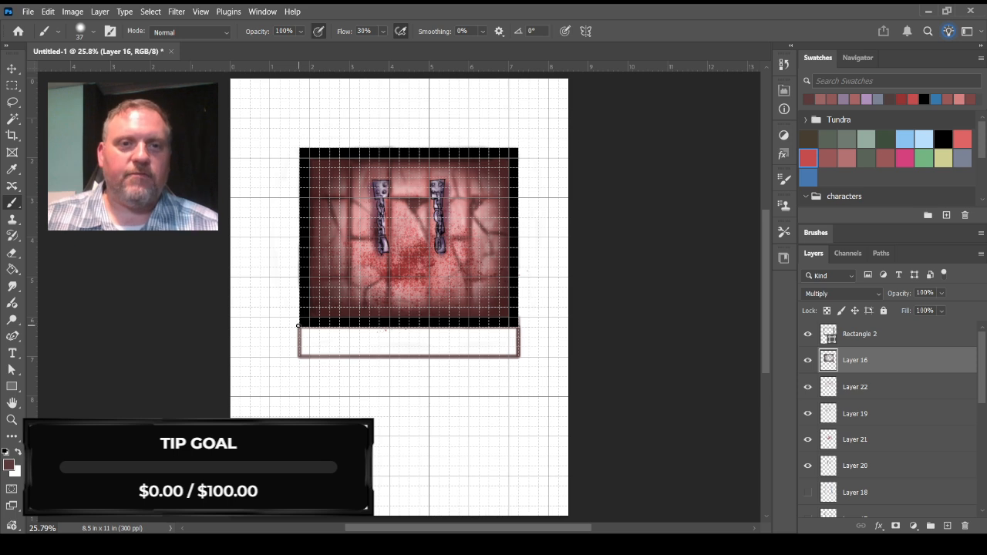
left_click_drag(301, 330, 302, 364)
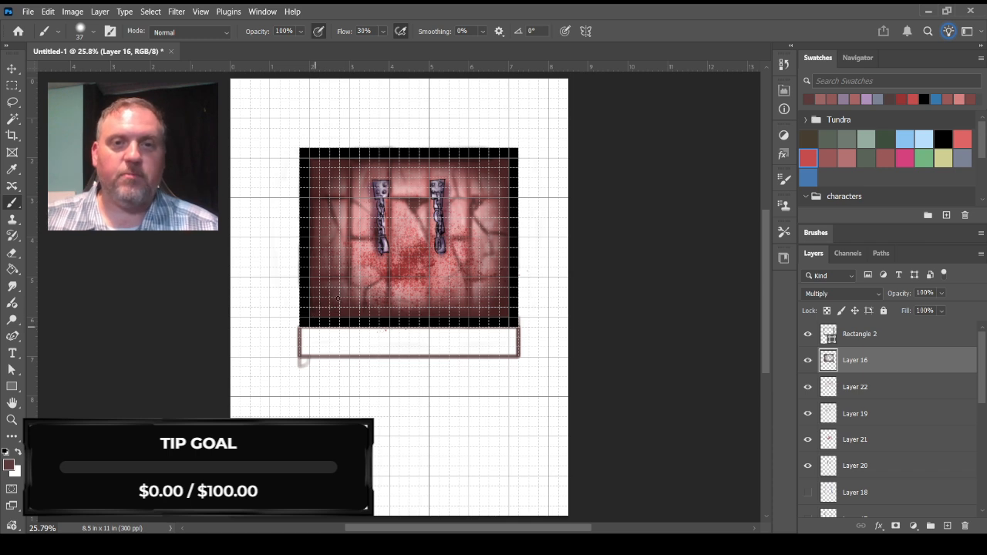
left_click(12, 253)
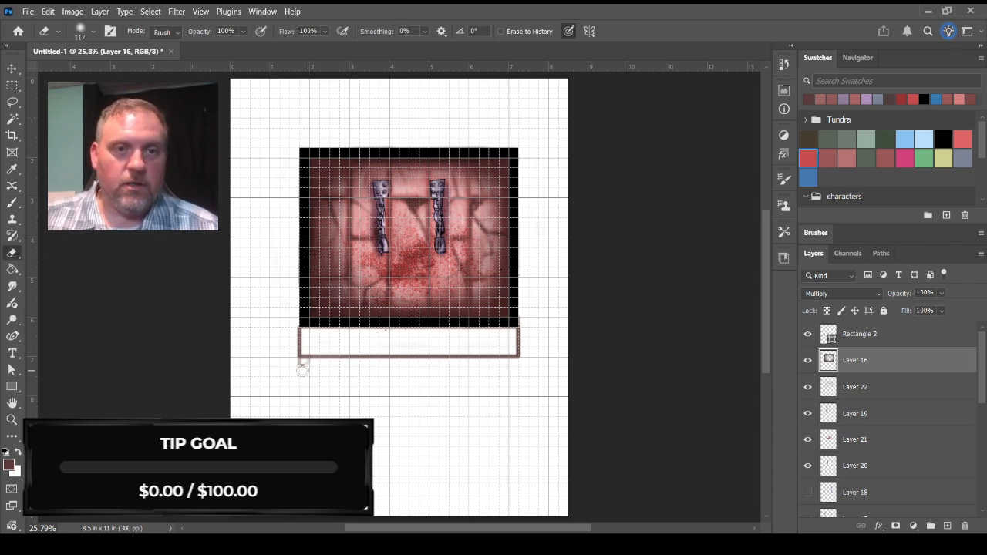
key("ctrl+apostrophe")
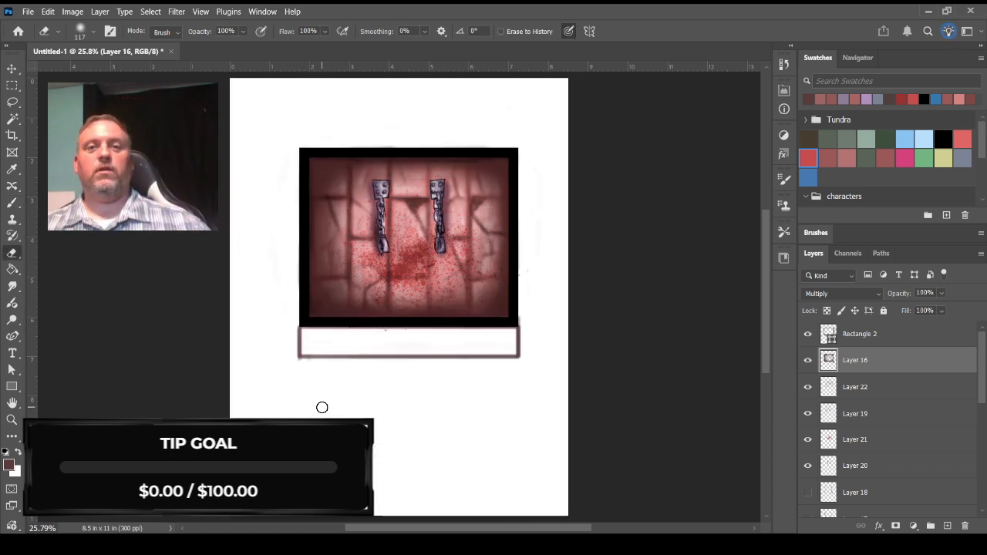